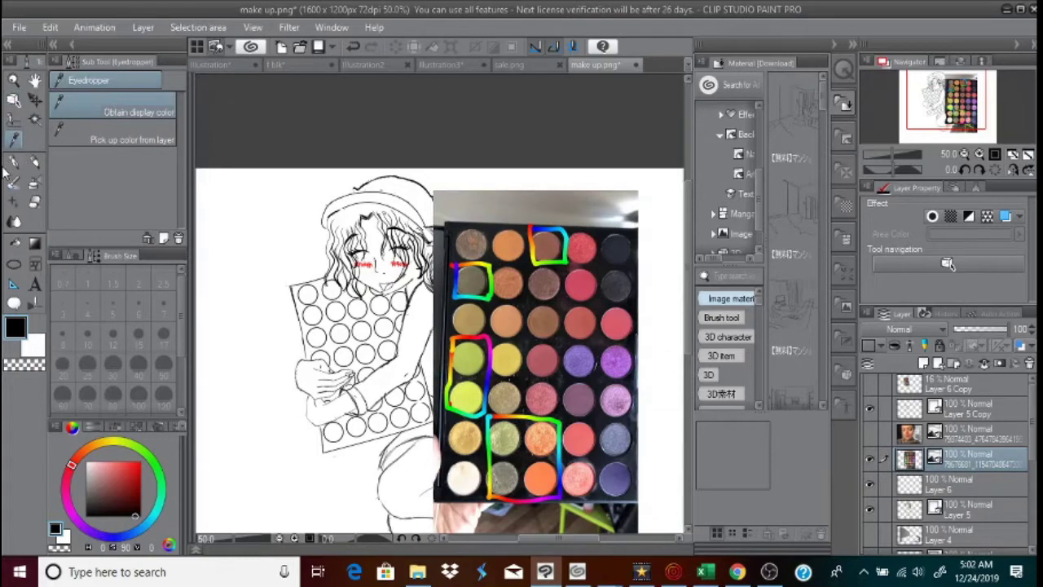
Sample the brown of the first swatch in the palette photo and set the Watercolor brush to size 15 on Layer 6
left_click(481, 233)
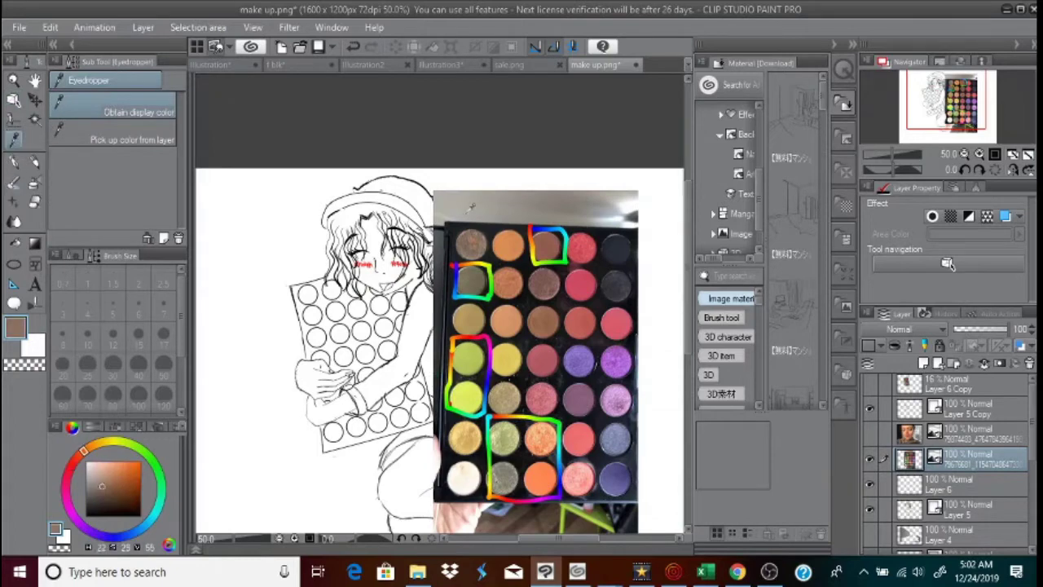
left_click(12, 181)
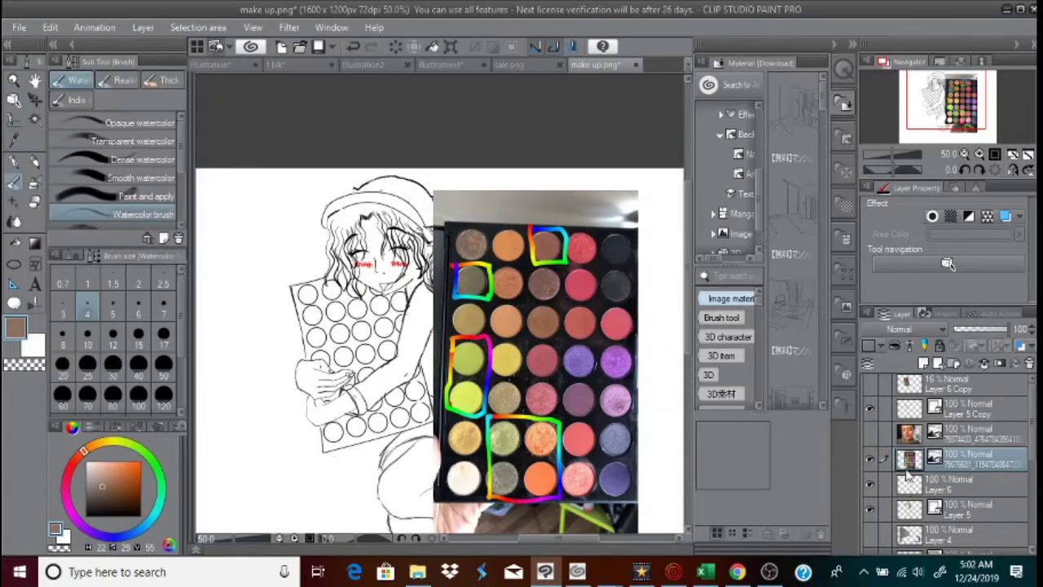
left_click(909, 479)
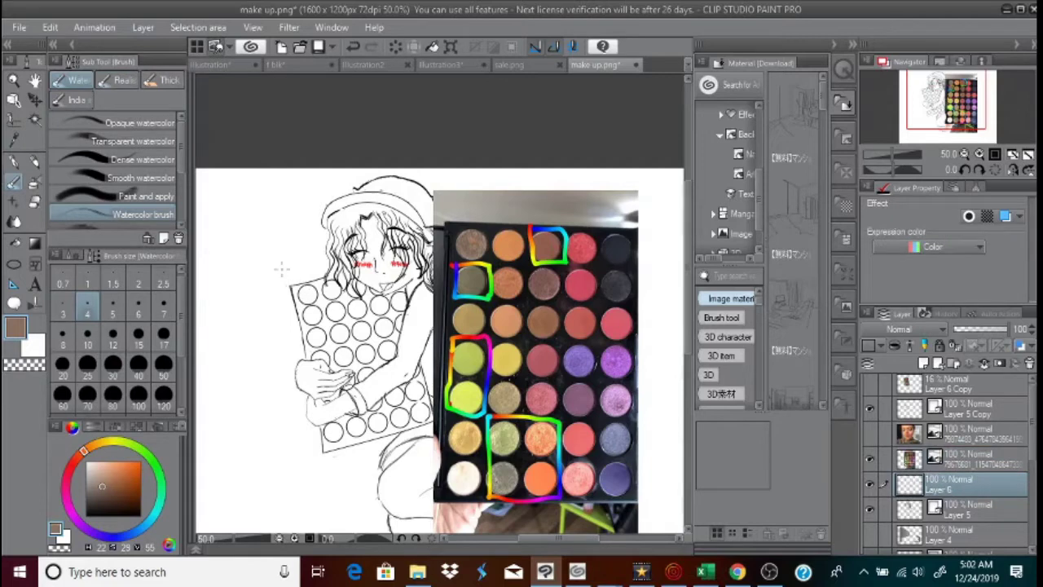
left_click(138, 334)
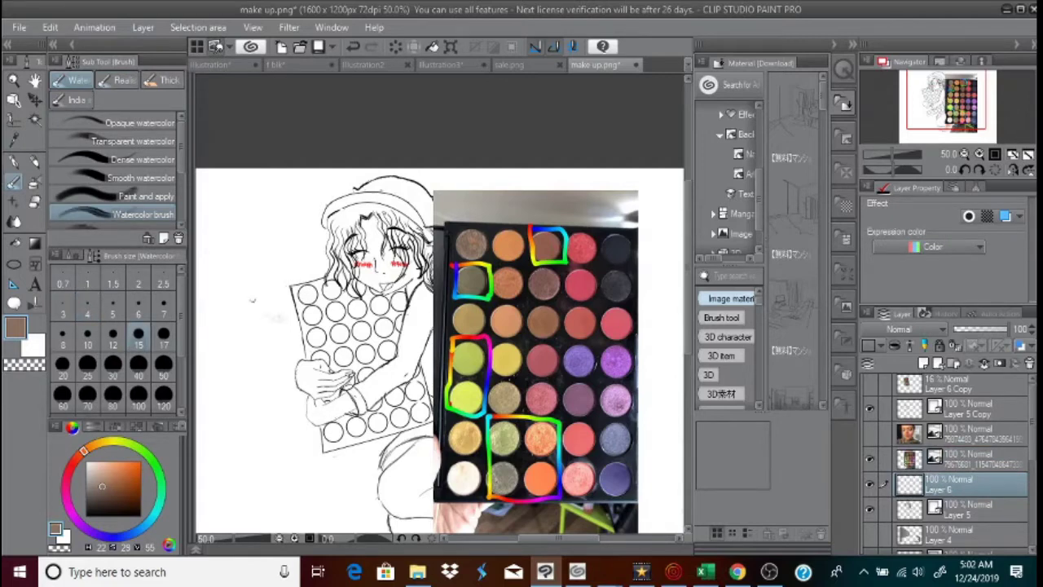
mouse_move(259, 331)
left_mouse_down()
mouse_move(248, 368)
mouse_move(263, 373)
mouse_move(251, 381)
left_mouse_up()
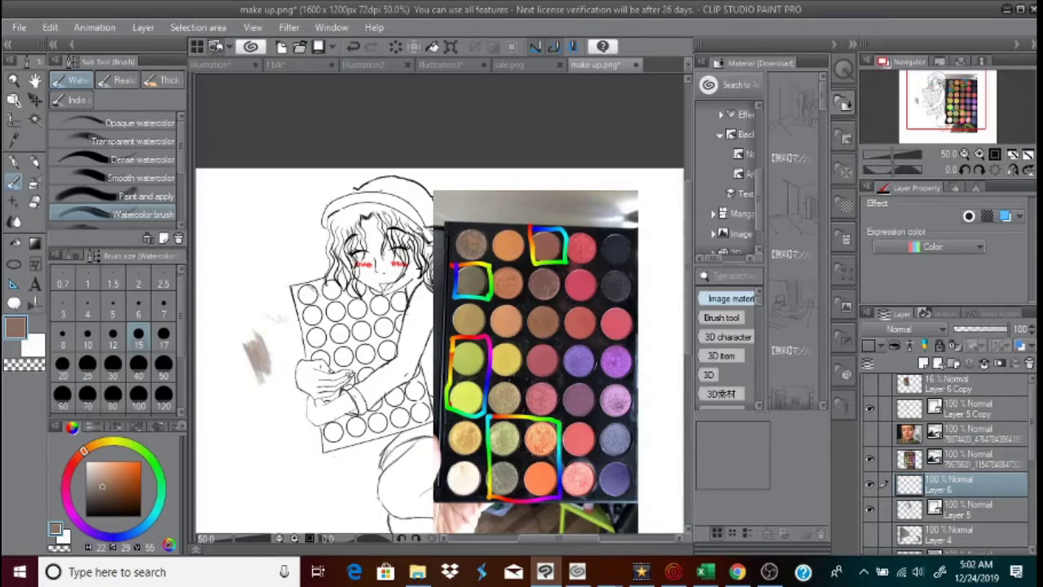
left_click_drag(314, 292, 293, 285)
left_click(353, 46)
left_click(353, 46)
left_click(353, 47)
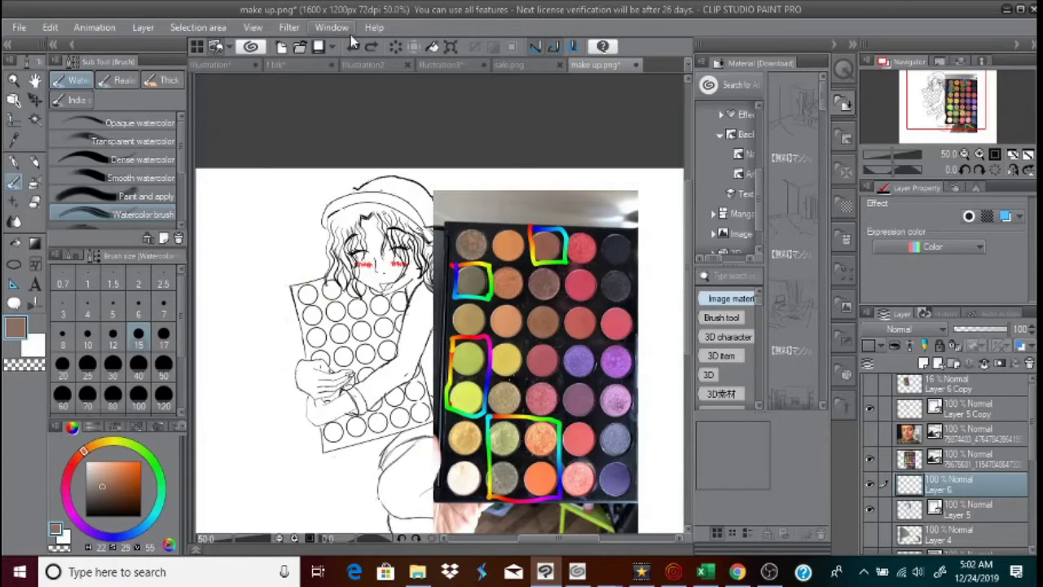
Paint the first circle in the first column of the drawn palette brown with the Watercolor brush
left_click(293, 540)
left_click(294, 540)
left_click_drag(545, 539, 537, 542)
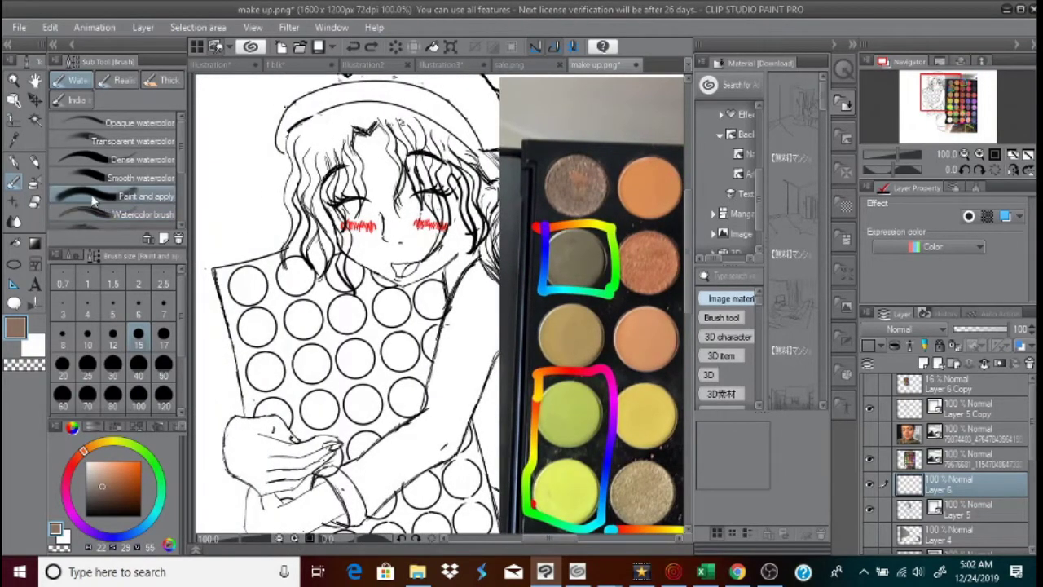
key("e")
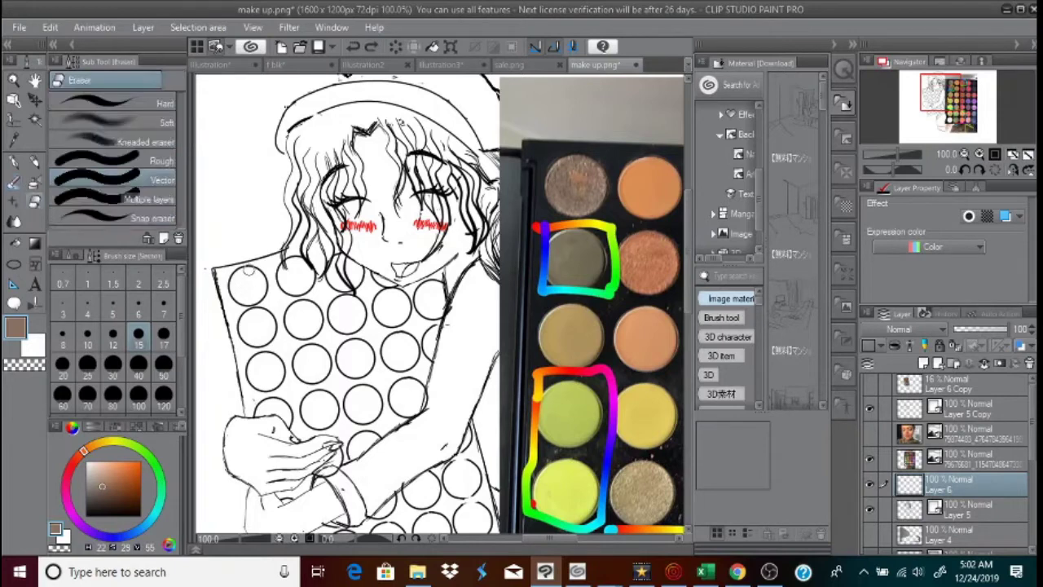
left_click(14, 181)
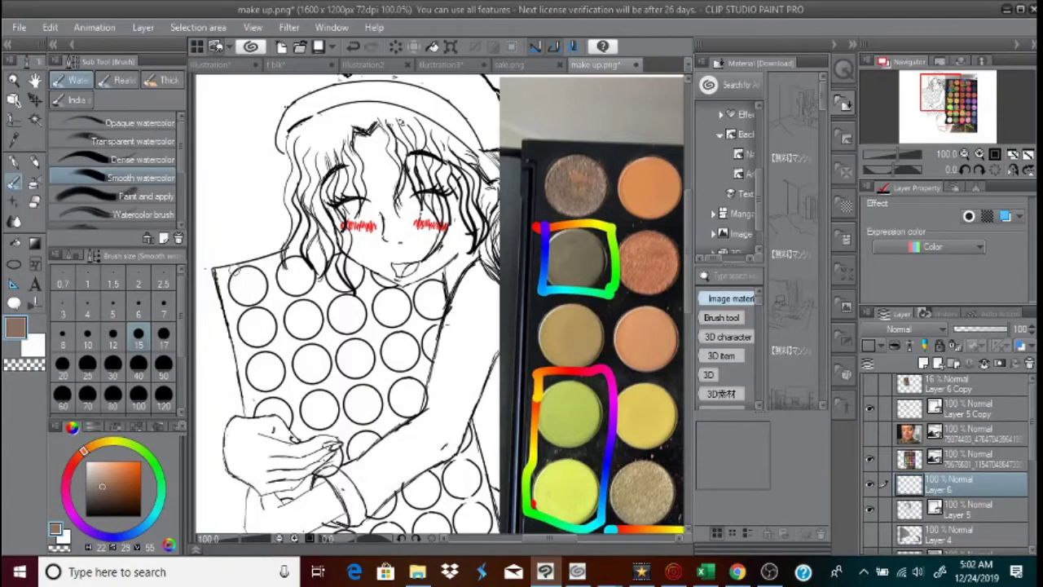
left_click(114, 216)
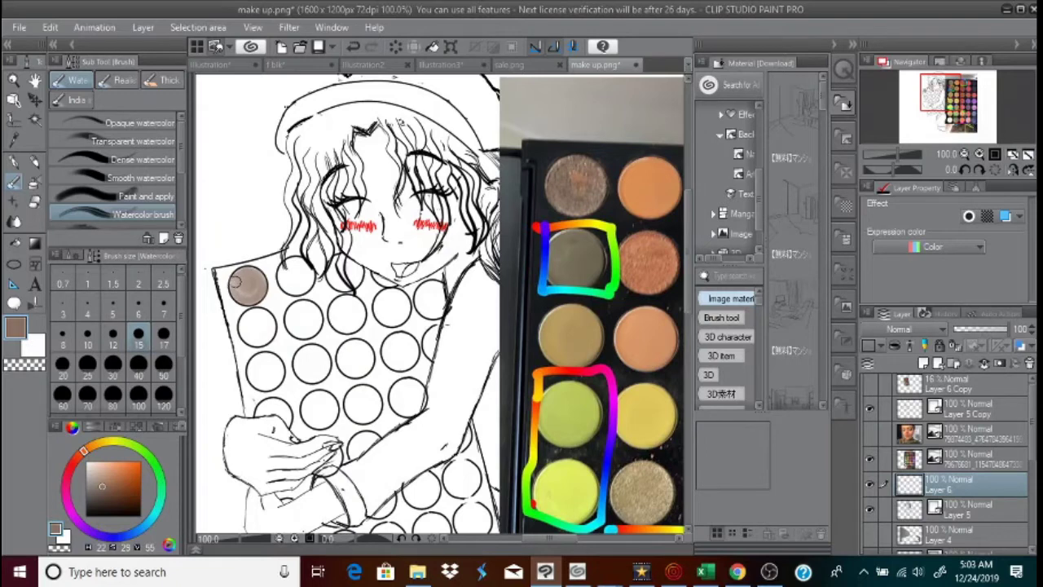
mouse_move(242, 290)
left_mouse_down()
mouse_move(251, 295)
mouse_move(240, 287)
left_mouse_up()
Sample the olive grey of the photo's second swatch and paint the second circle in the drawn palette's first column with it
left_click(13, 140)
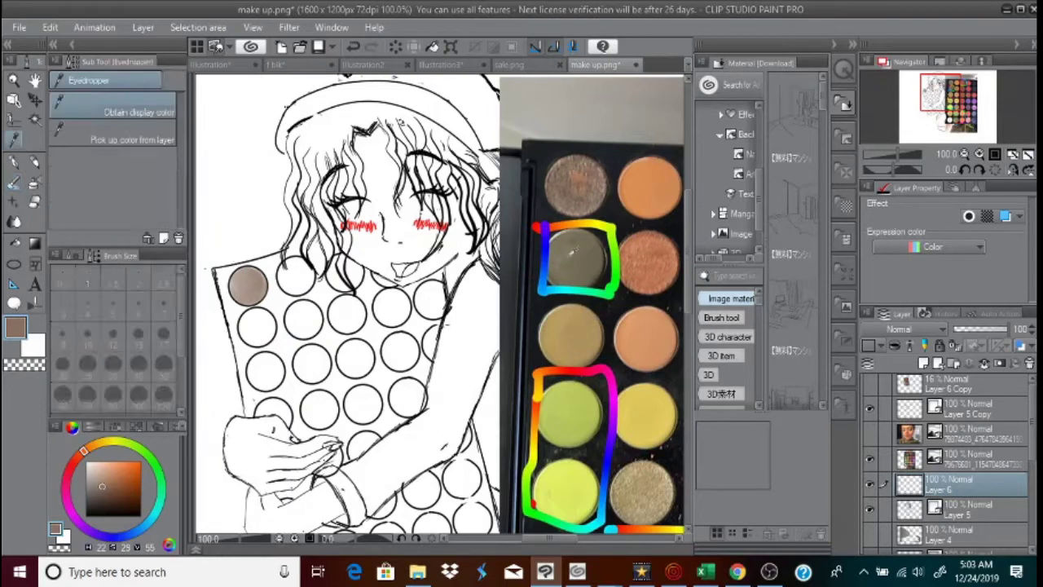
left_click(573, 252)
left_click(13, 181)
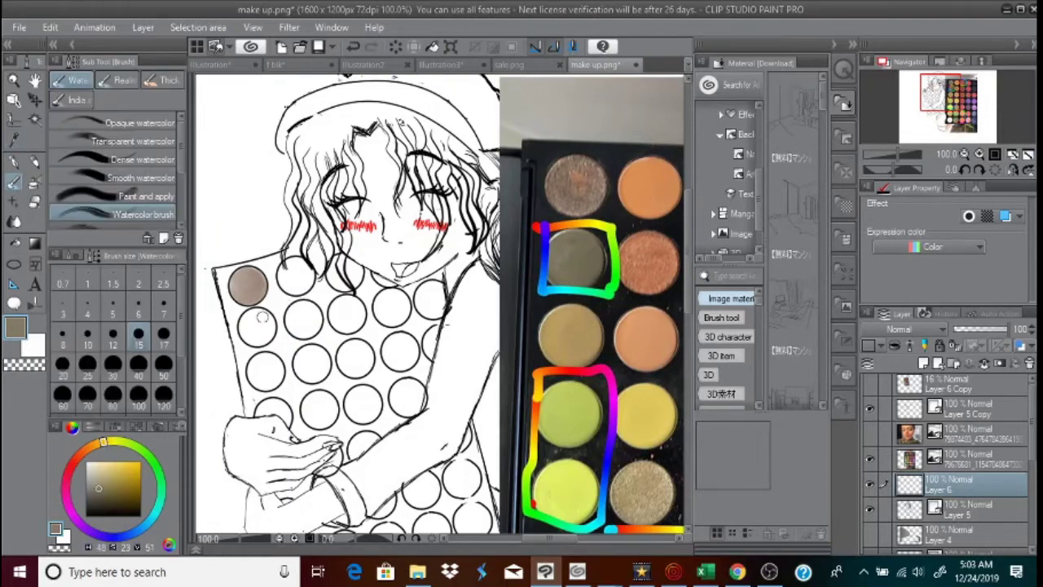
left_click_drag(249, 331, 251, 318)
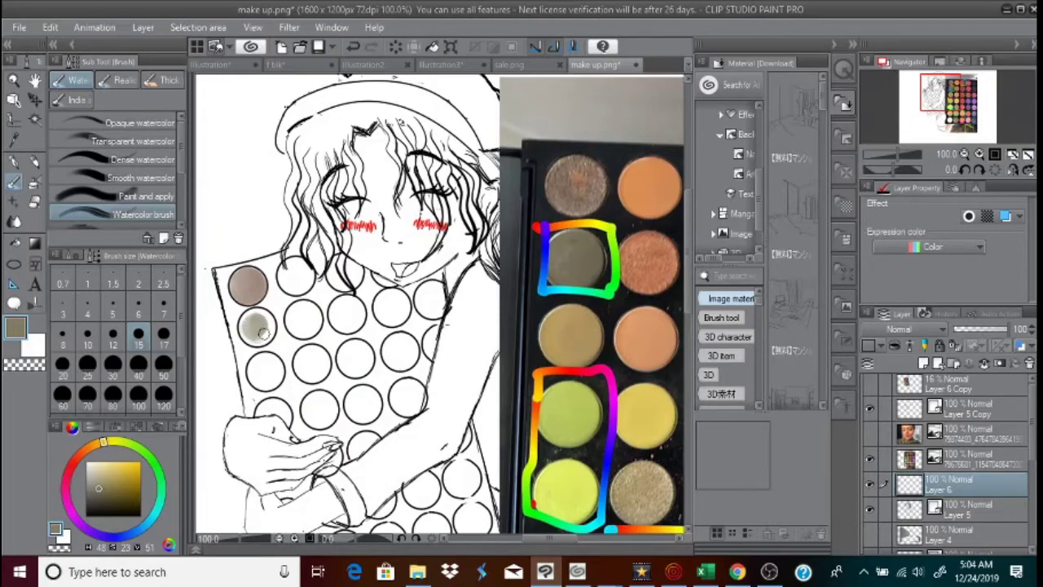
left_click(293, 538)
left_click_drag(547, 539, 541, 539)
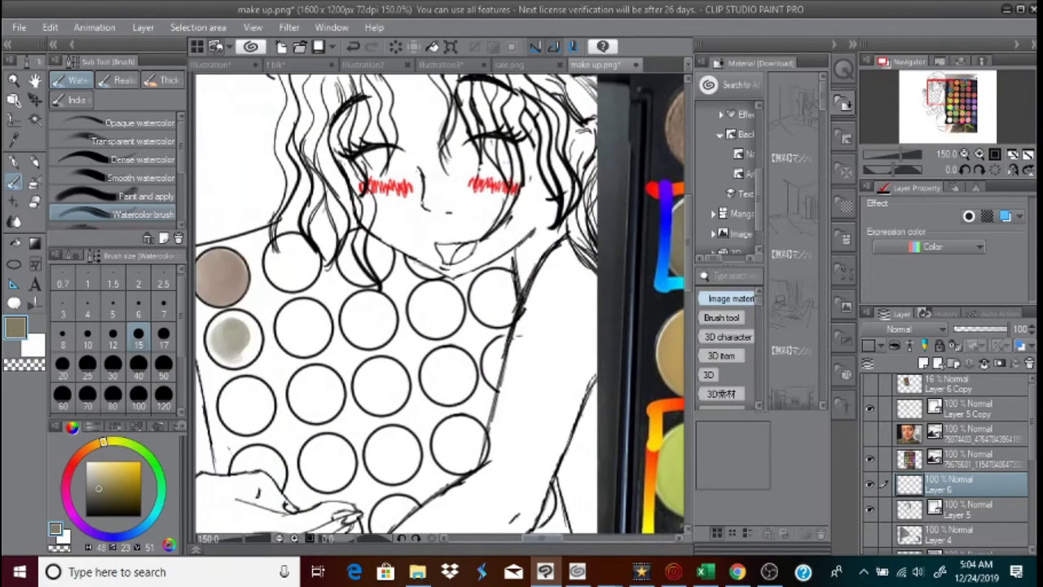
mouse_move(243, 321)
left_mouse_down()
mouse_move(250, 348)
mouse_move(211, 327)
mouse_move(216, 352)
mouse_move(214, 335)
mouse_move(238, 360)
mouse_move(216, 341)
mouse_move(217, 355)
mouse_move(250, 353)
mouse_move(227, 358)
mouse_move(239, 358)
mouse_move(210, 331)
mouse_move(233, 318)
mouse_move(213, 327)
mouse_move(217, 317)
mouse_move(216, 329)
mouse_move(232, 315)
mouse_move(256, 341)
mouse_move(236, 314)
mouse_move(253, 353)
mouse_move(249, 328)
mouse_move(215, 339)
mouse_move(241, 357)
mouse_move(236, 317)
mouse_move(250, 342)
mouse_move(214, 300)
left_mouse_up()
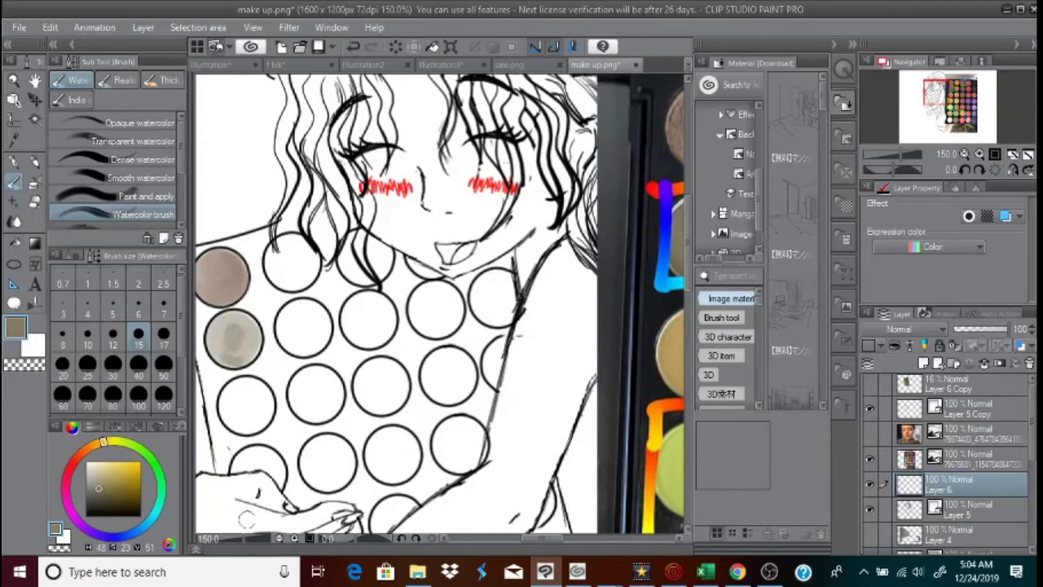
Sample the tan of the photo's third swatch and paint the third circle in the drawn palette's first column with it
left_click(280, 539)
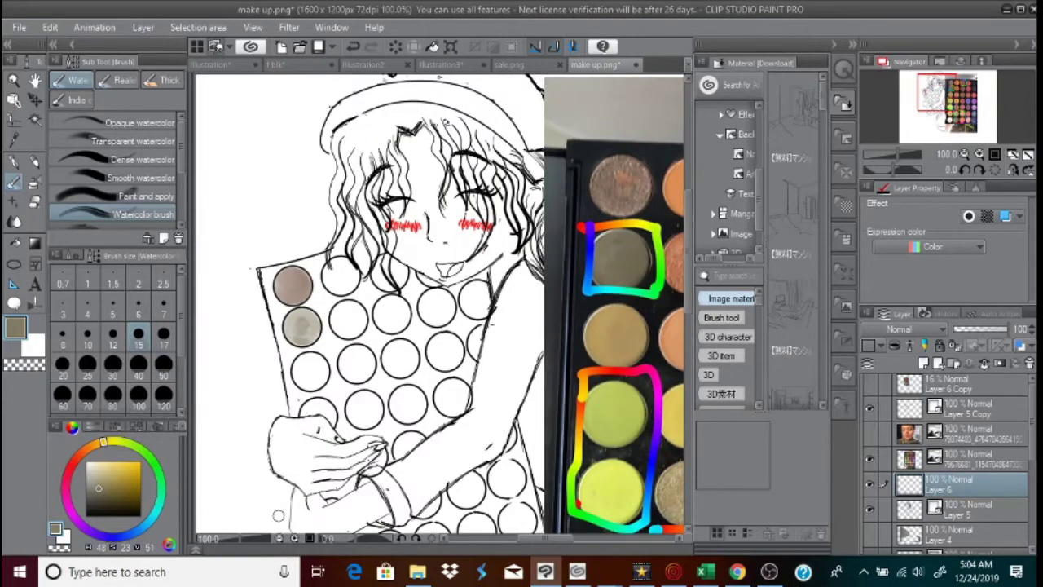
left_click(18, 138)
left_click(628, 329)
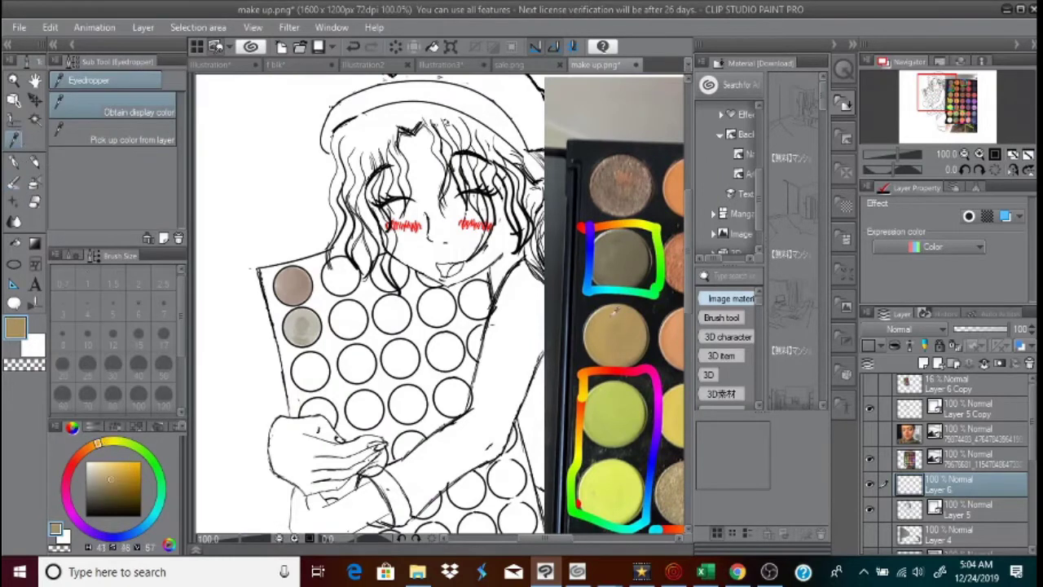
key("b")
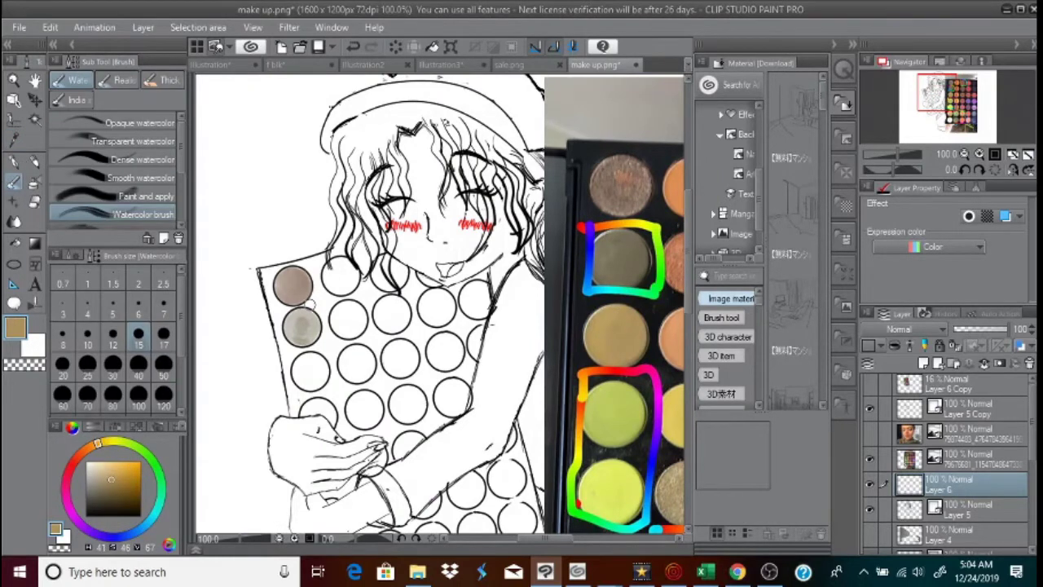
left_click(17, 139)
left_click(620, 316)
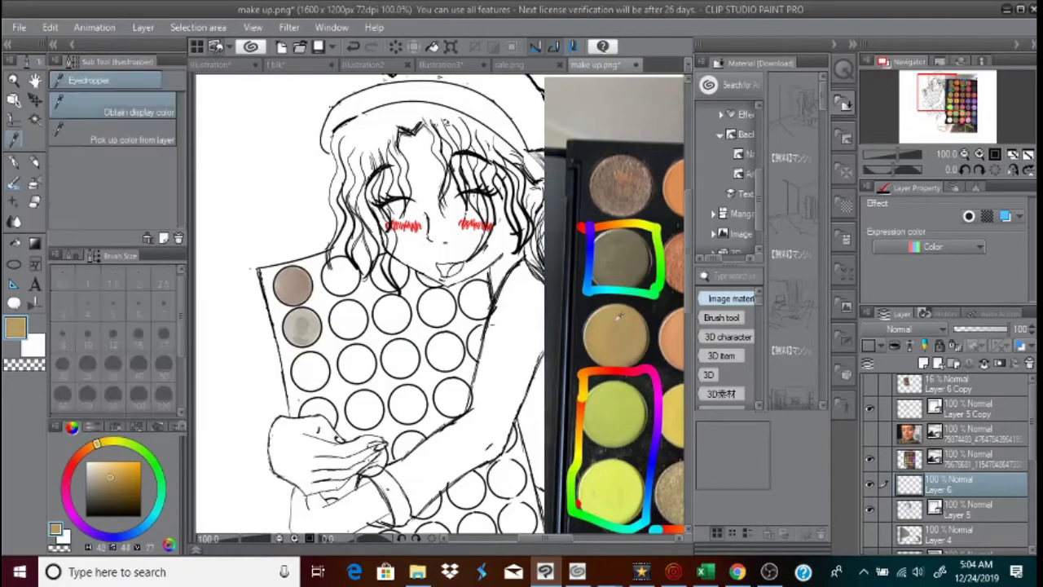
left_click(14, 182)
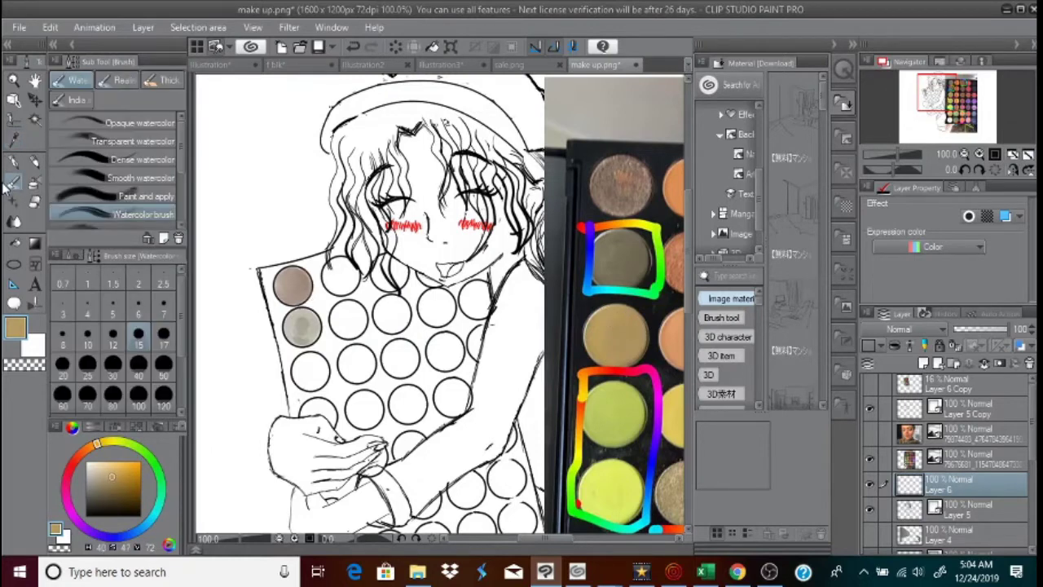
mouse_move(308, 368)
left_mouse_down()
mouse_move(328, 341)
mouse_move(299, 370)
mouse_move(307, 383)
mouse_move(307, 361)
mouse_move(296, 375)
mouse_move(296, 366)
mouse_move(304, 357)
mouse_move(297, 375)
mouse_move(312, 369)
mouse_move(300, 360)
mouse_move(310, 377)
mouse_move(308, 358)
mouse_move(321, 376)
mouse_move(311, 381)
mouse_move(308, 363)
mouse_move(307, 378)
mouse_move(319, 382)
mouse_move(325, 375)
left_mouse_up()
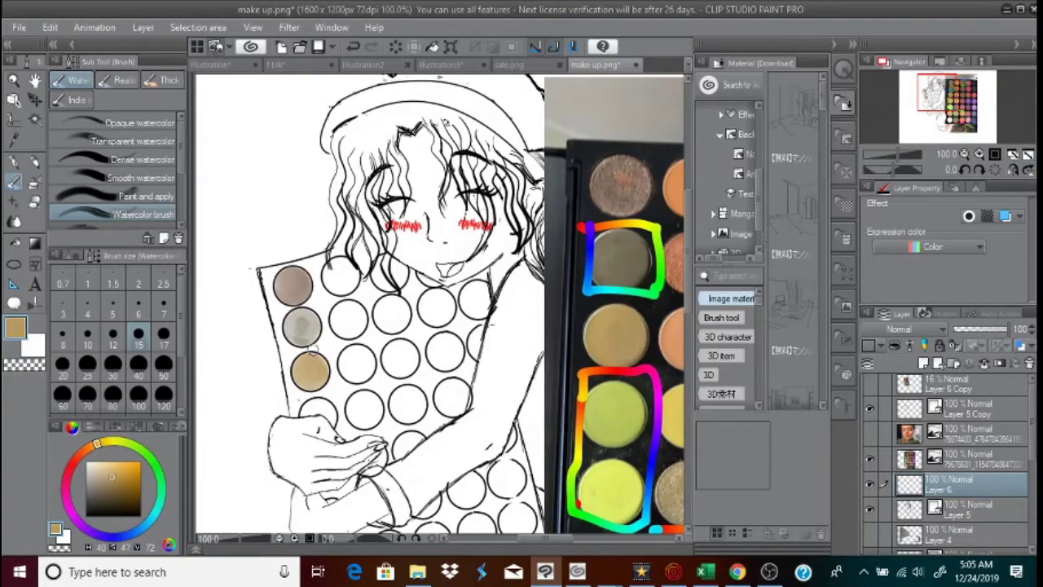
Sample the green of the photo's fourth swatch and paint the visible part of the fourth circle, above the hand
left_click(13, 140)
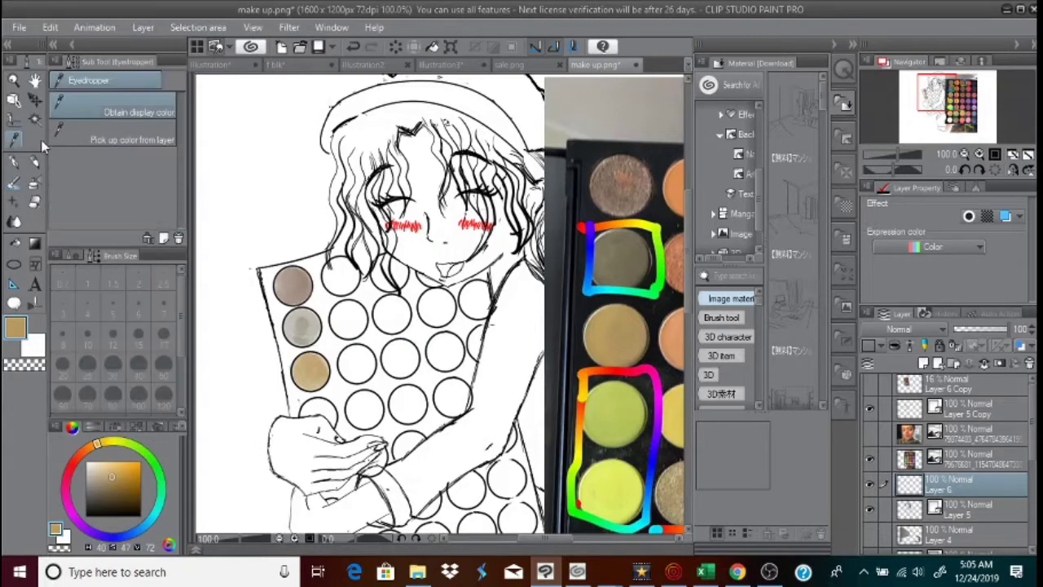
left_click(615, 401)
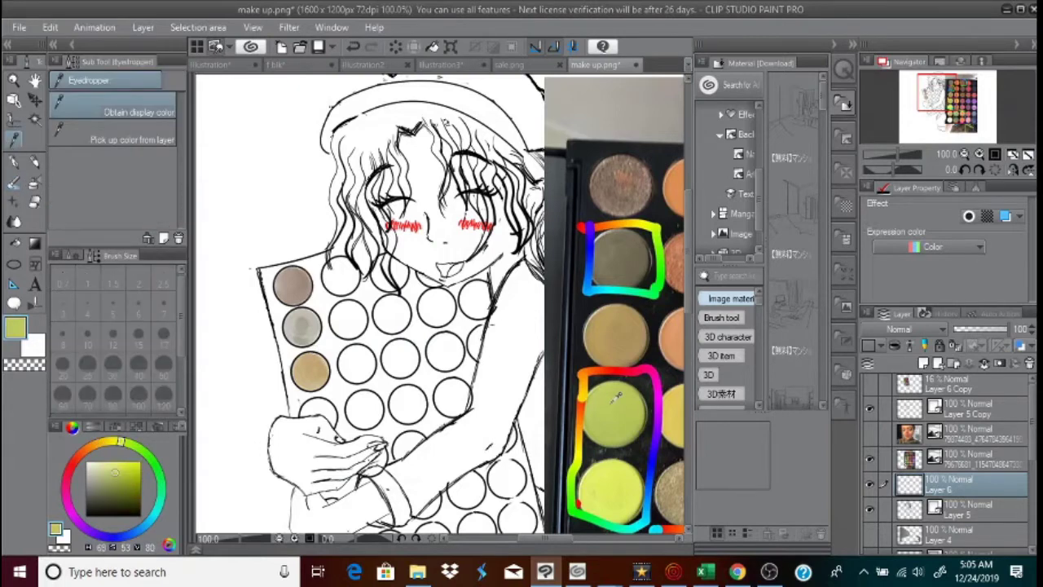
left_click(13, 183)
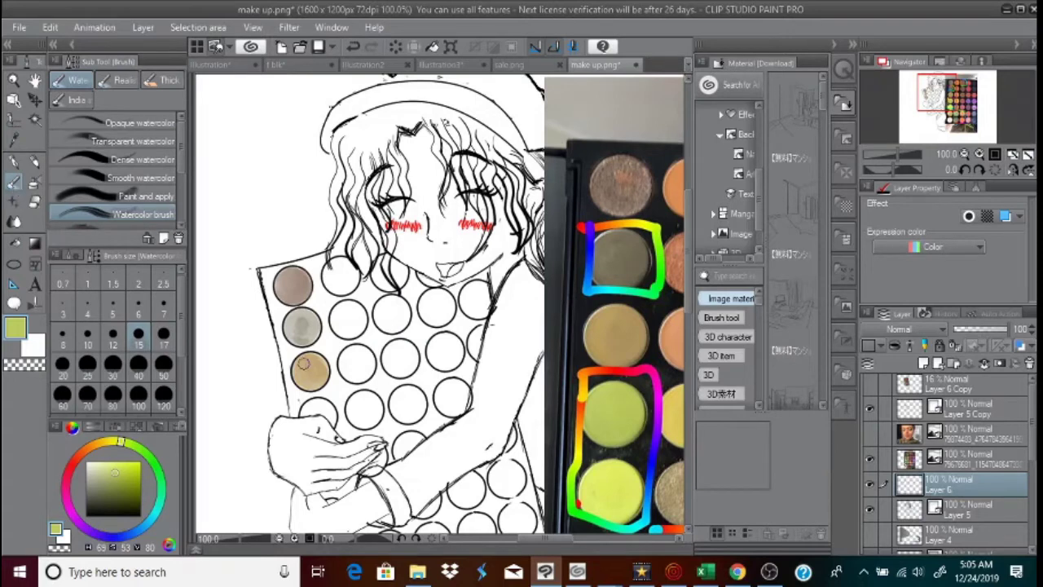
mouse_move(332, 391)
left_mouse_down()
mouse_move(311, 406)
mouse_move(326, 410)
mouse_move(310, 406)
mouse_move(326, 411)
mouse_move(308, 408)
mouse_move(331, 416)
mouse_move(305, 411)
left_mouse_up()
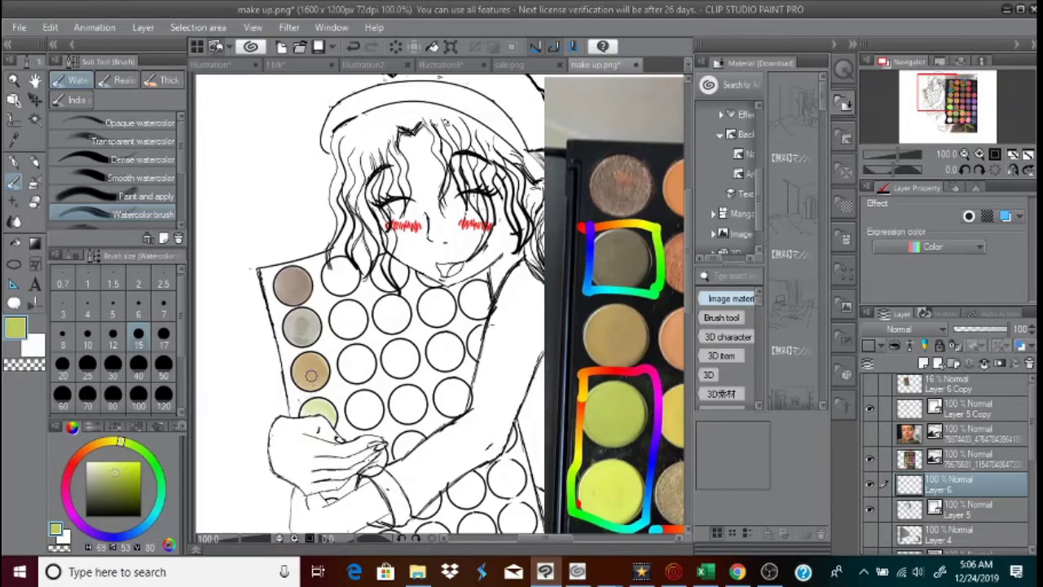
Sample the orange swatch atop the photo's second column and paint the matching circle beside the hair with several watercolor layers
left_click_drag(518, 537, 521, 537)
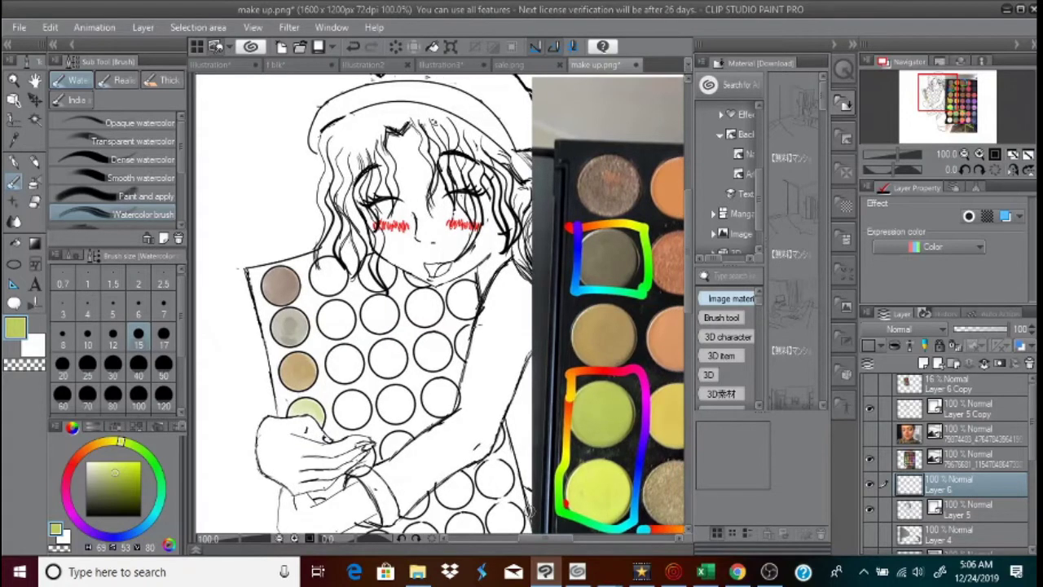
left_click(14, 148)
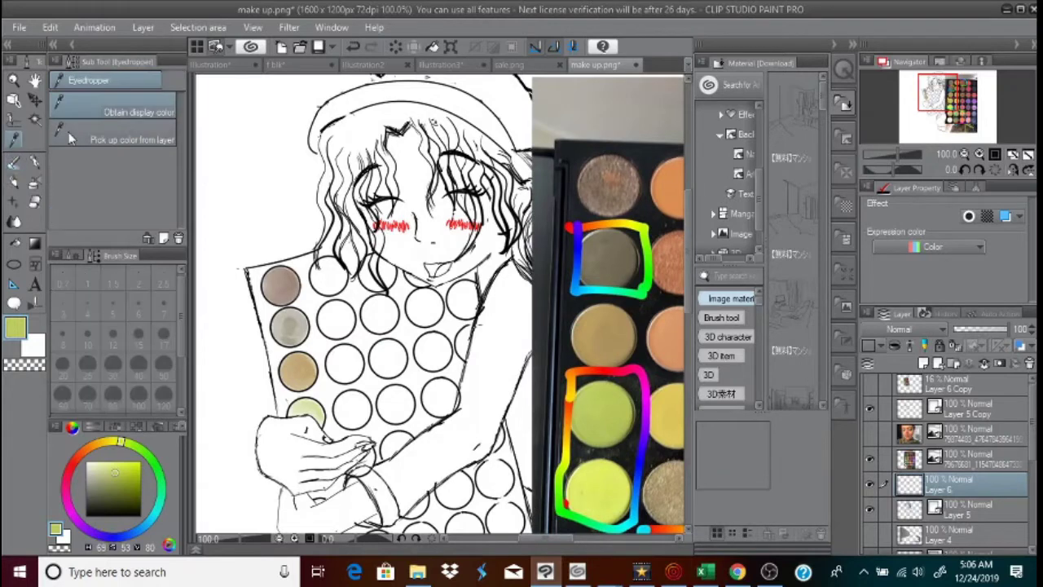
left_click_drag(687, 195, 687, 197)
left_click(676, 176)
left_click(669, 176)
left_click(15, 162)
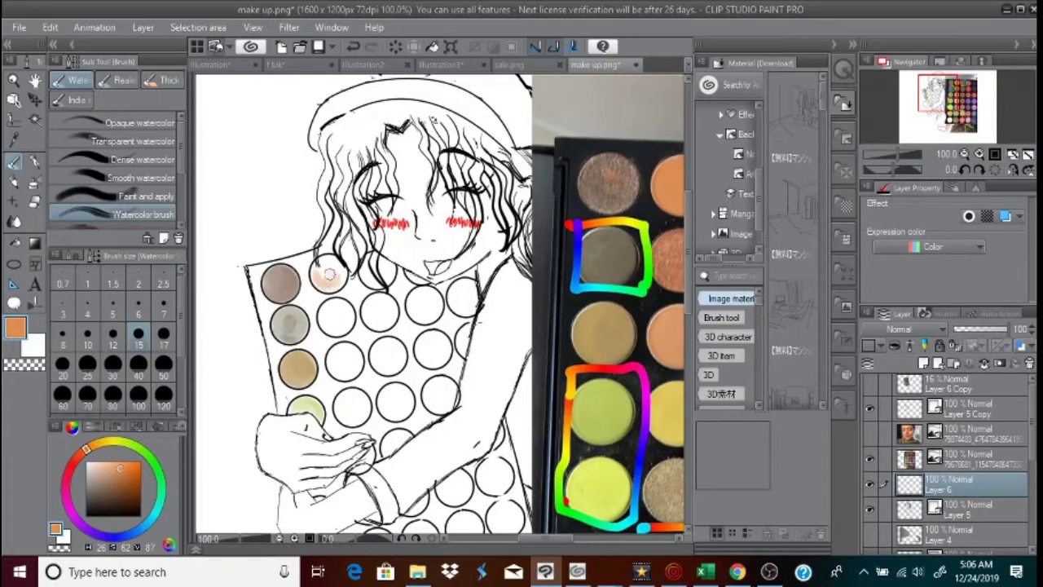
mouse_move(331, 263)
left_mouse_down()
mouse_move(339, 278)
mouse_move(324, 256)
mouse_move(339, 273)
left_mouse_up()
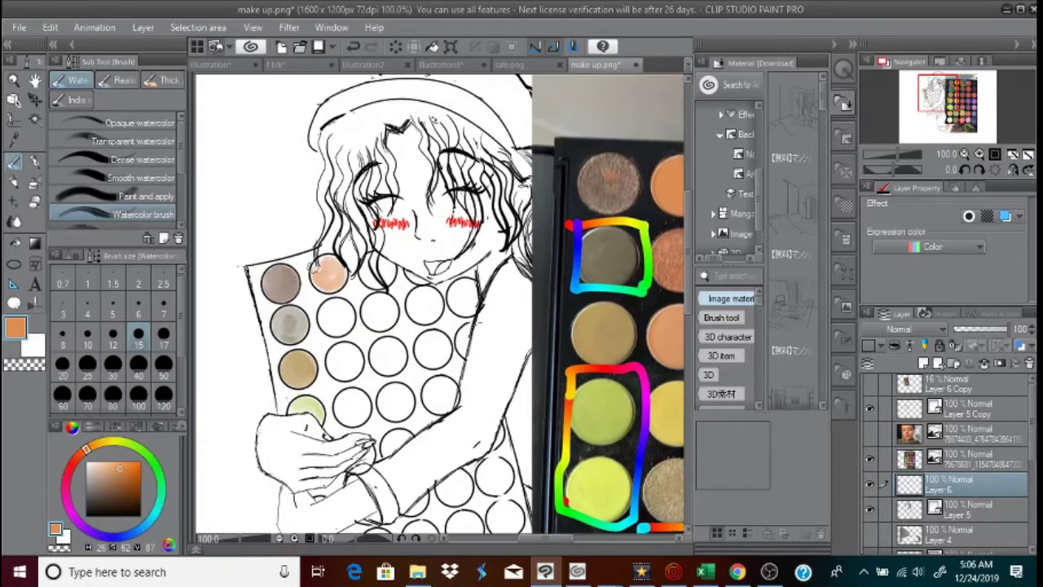
left_click_drag(320, 259, 320, 284)
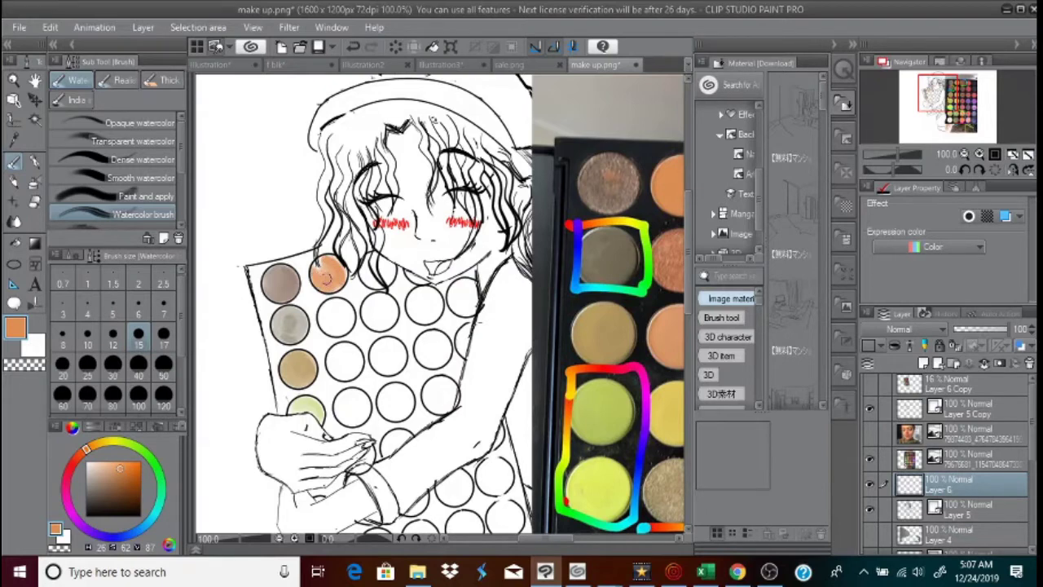
left_click_drag(340, 278, 328, 258)
left_click_drag(339, 274, 329, 256)
Clean up the edges of the orange circle beside the hair with the Vector eraser at size 5
left_click(34, 201)
left_click(113, 308)
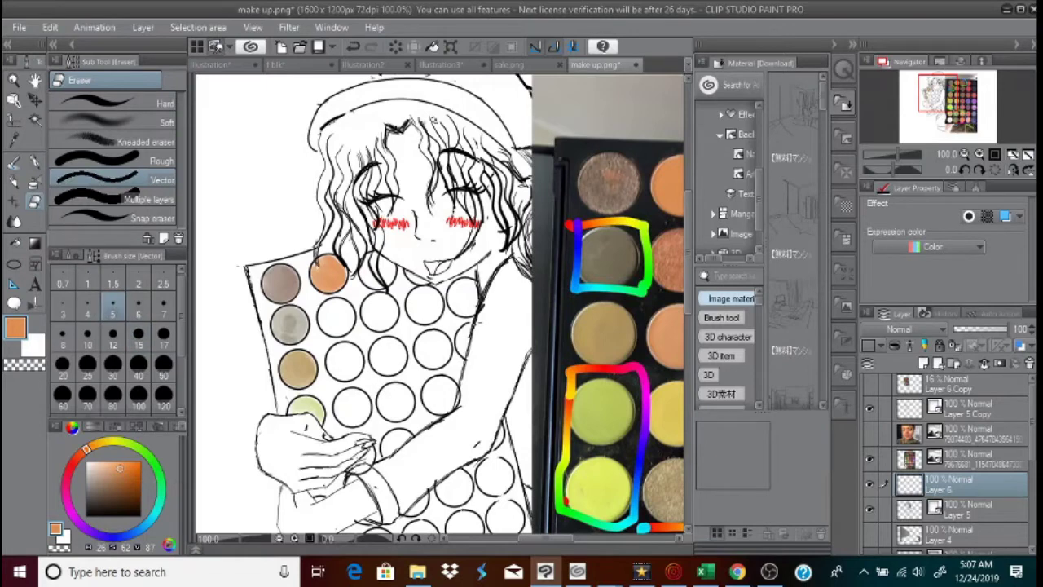
left_click(13, 161)
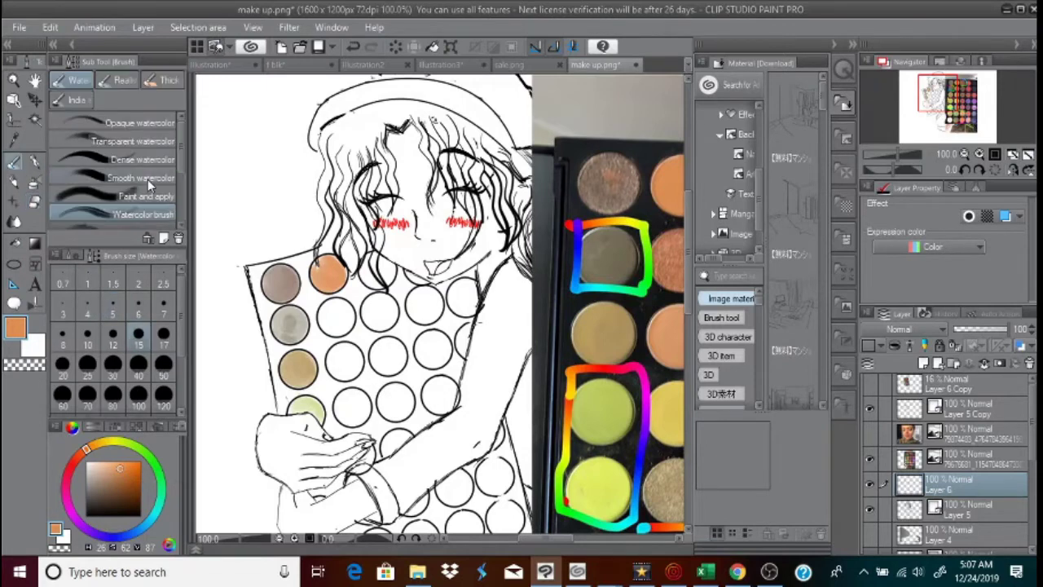
Sample the copper of the second swatch in the photo's second column and paint the matching drawn circle with the watercolor brush at size 15
left_click(116, 312)
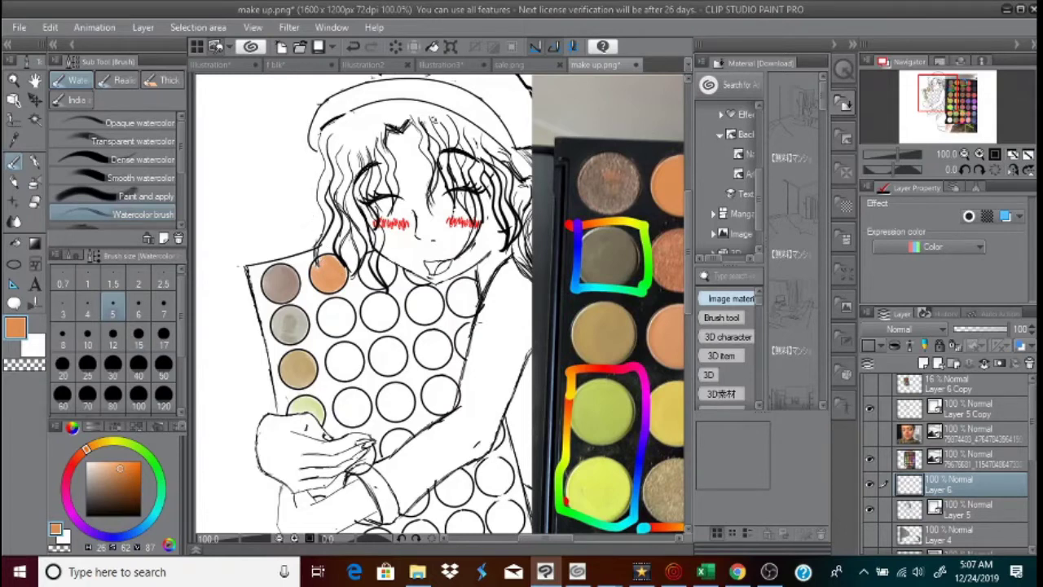
key("i")
left_click(676, 249)
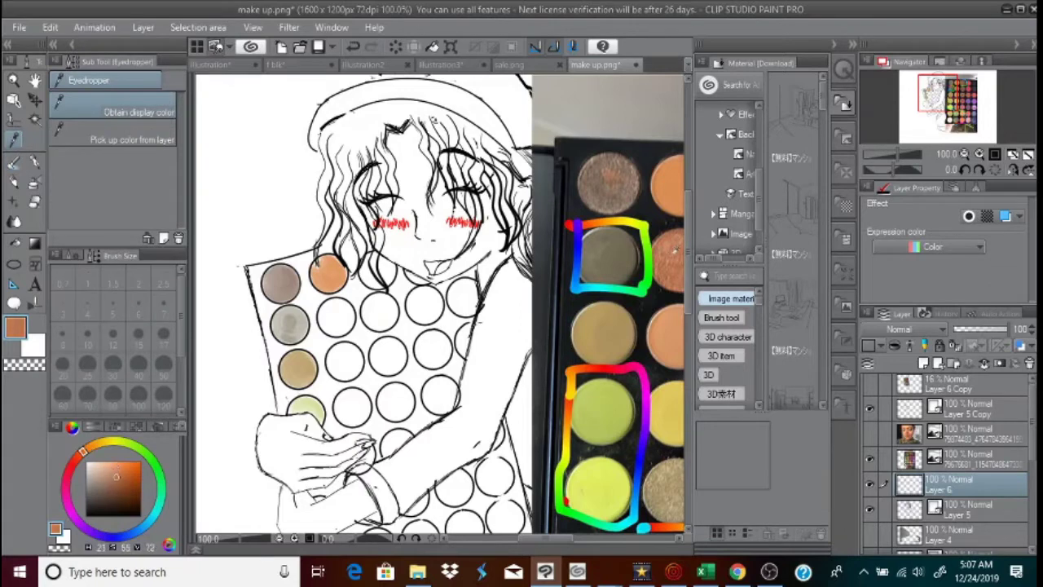
key("b")
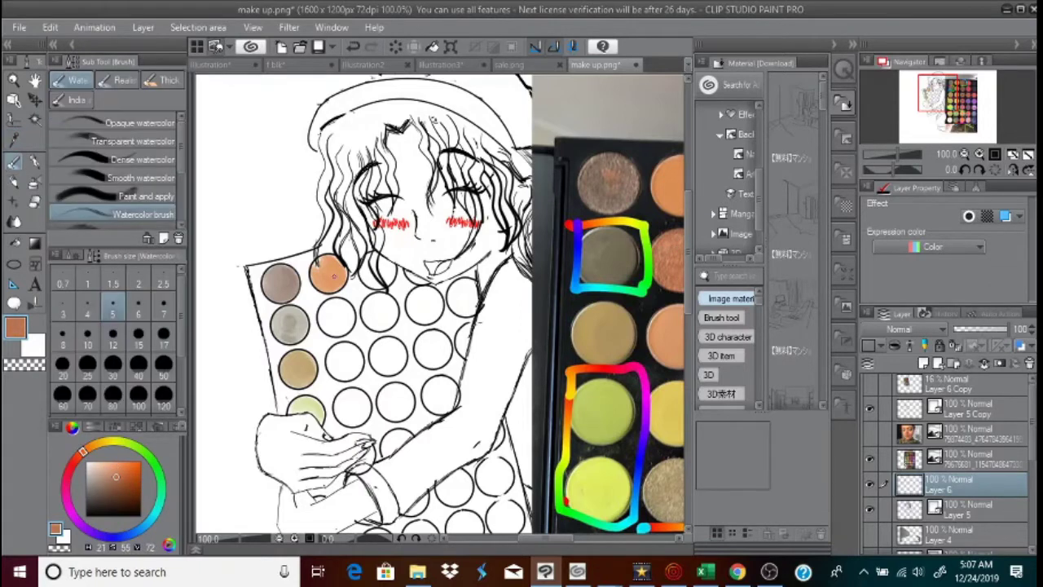
left_click(139, 334)
mouse_move(330, 324)
left_mouse_down()
mouse_move(293, 270)
mouse_move(329, 322)
left_mouse_up()
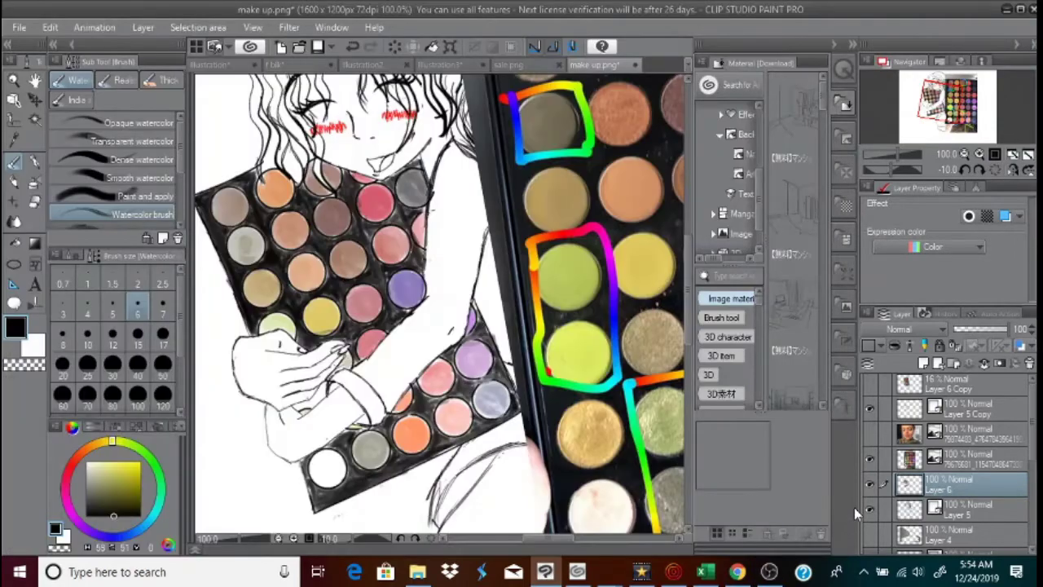
Hide the palette reference photo and paint the palette's upper edge beside the hair black
left_click(869, 459)
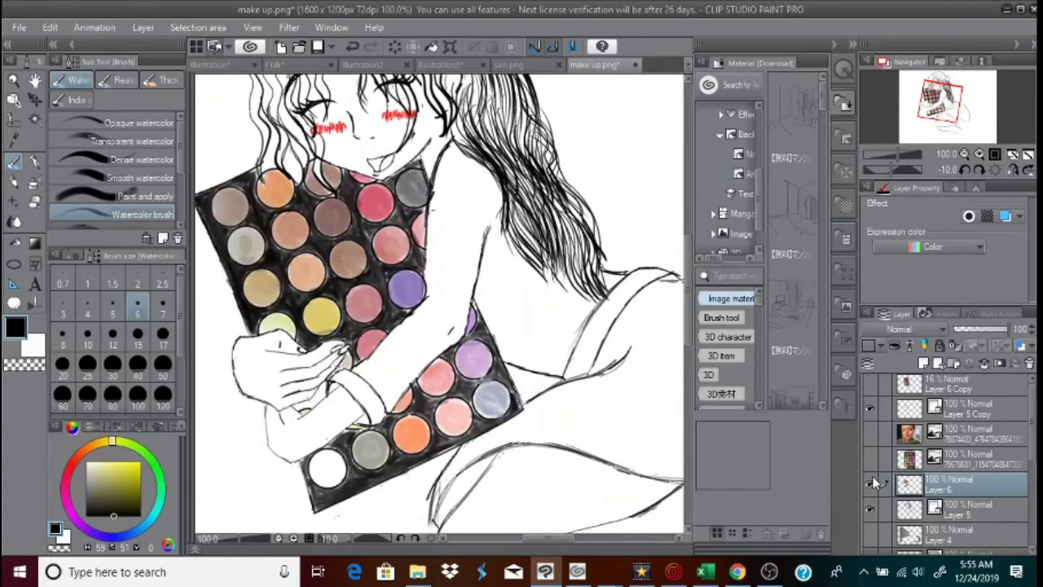
mouse_move(264, 169)
left_mouse_down()
mouse_move(297, 164)
mouse_move(299, 181)
mouse_move(290, 156)
mouse_move(296, 180)
mouse_move(274, 166)
left_mouse_up()
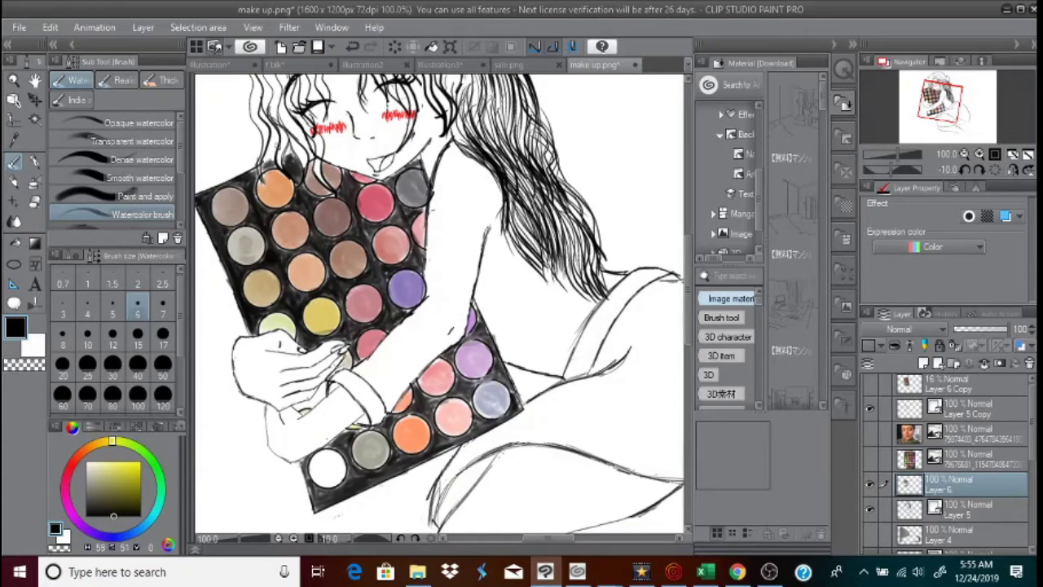
Show the portrait photo and paint both eyelids on a new layer with the dark brown sampled from its eye makeup
left_click(923, 363)
left_click(869, 435)
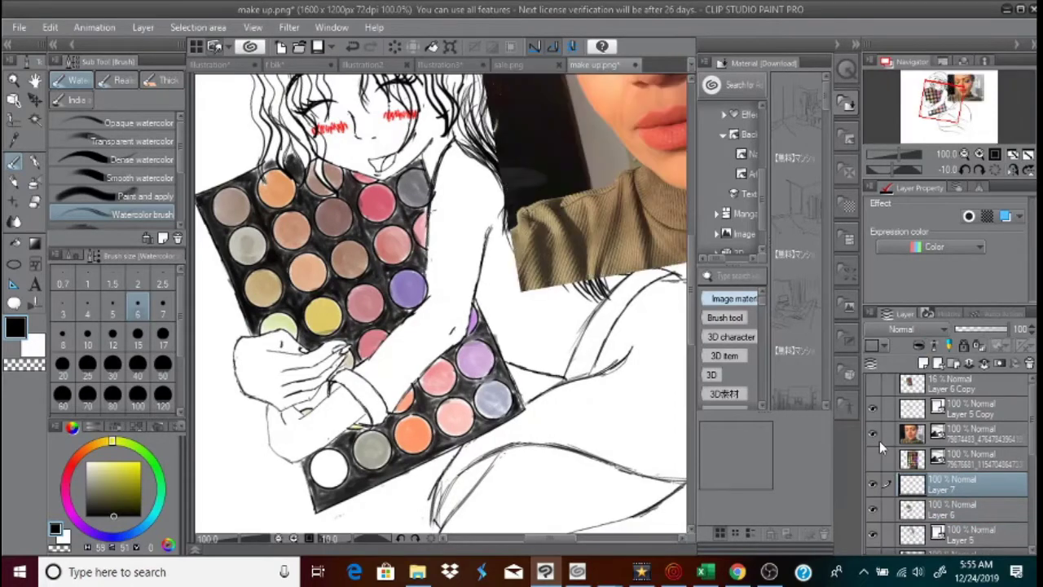
left_click_drag(690, 259, 689, 216)
left_click(12, 143)
left_click(596, 217)
left_click(21, 163)
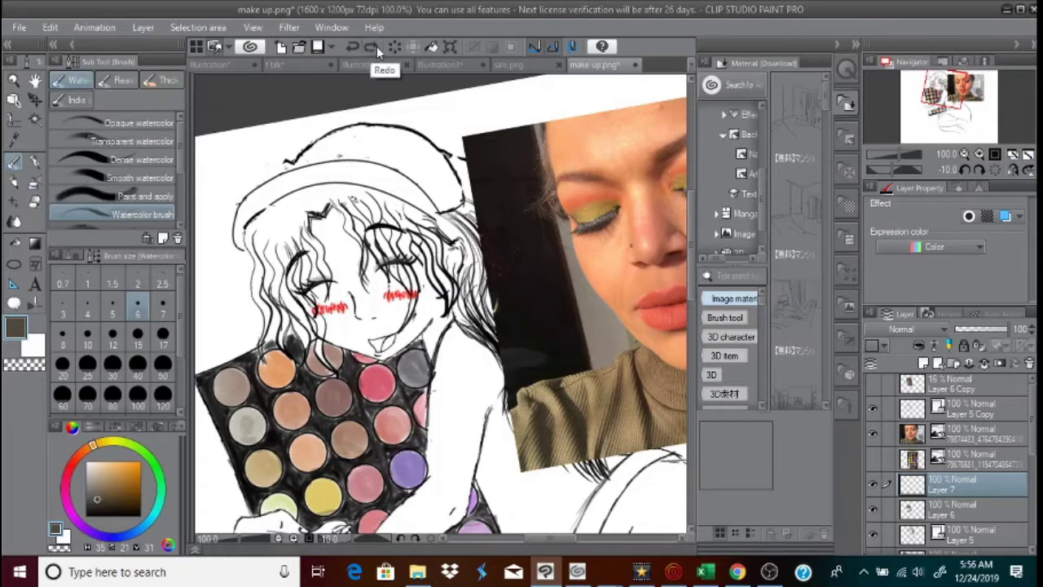
left_click(351, 48)
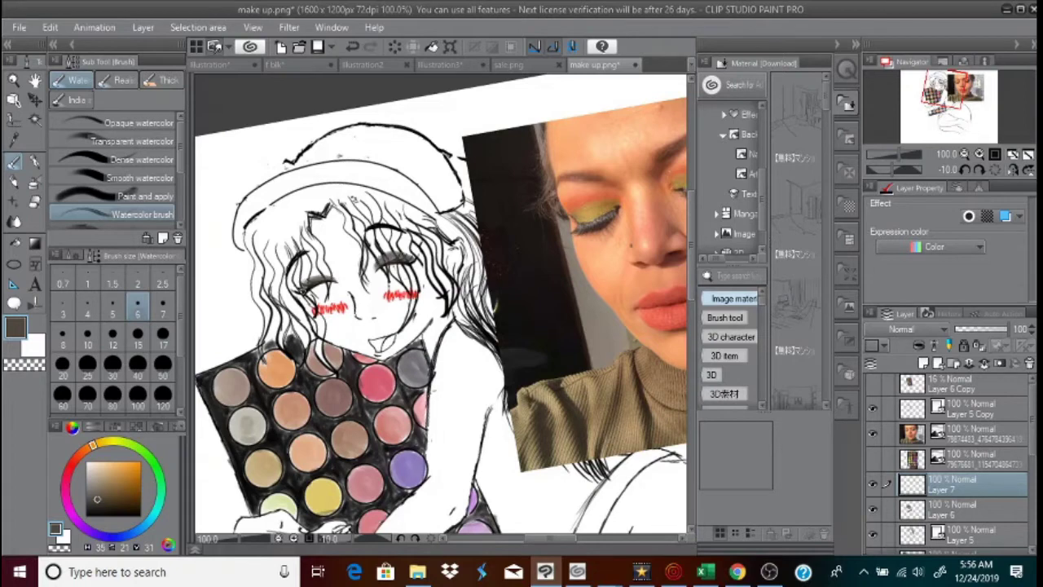
left_click_drag(304, 288, 338, 277)
Clean up the dark lid colour and layer orange-red eyeshadow over both closed eyes, erasing the excess
left_click(35, 200)
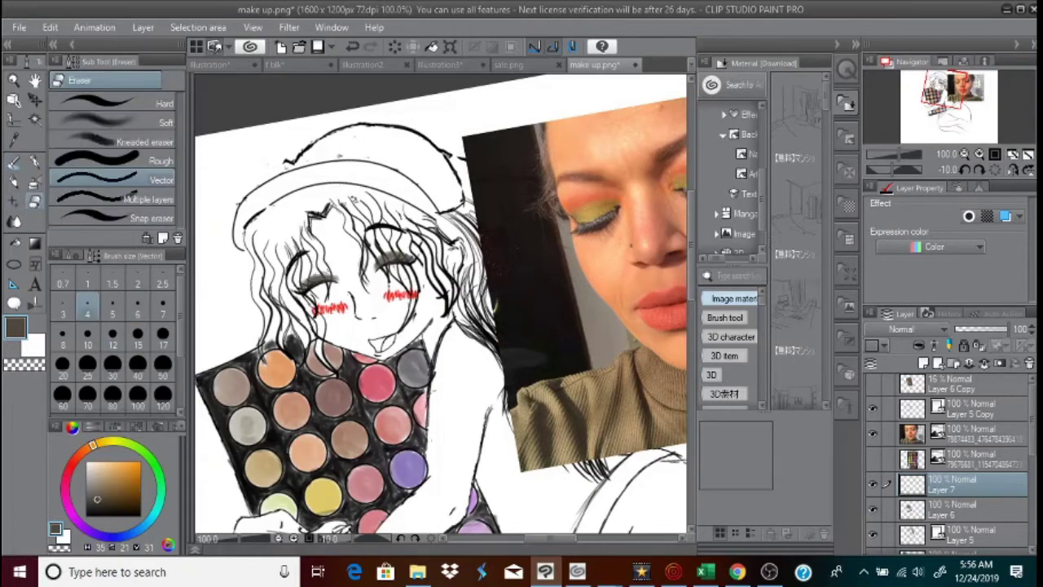
left_click(13, 162)
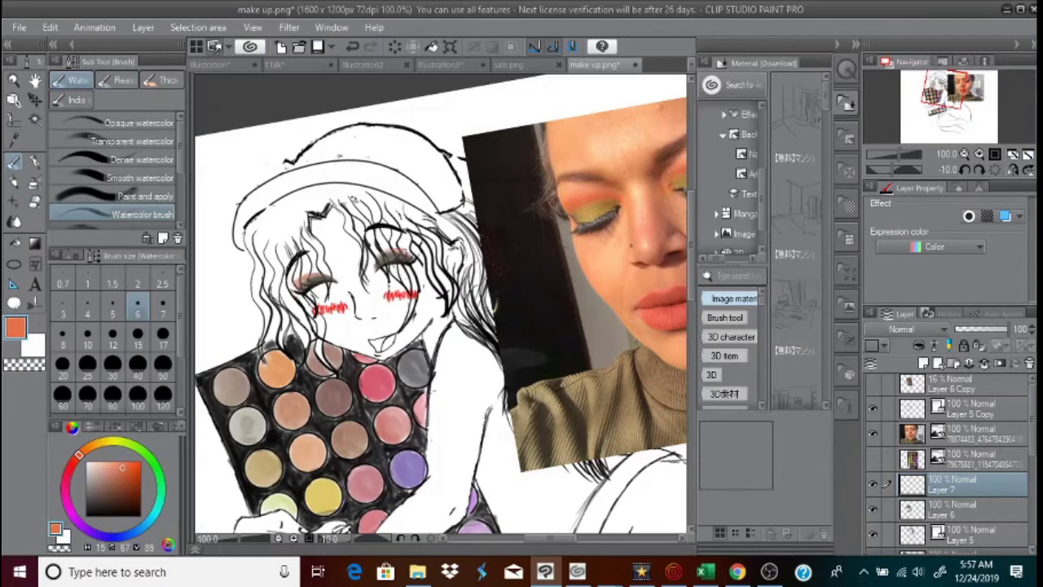
key("e")
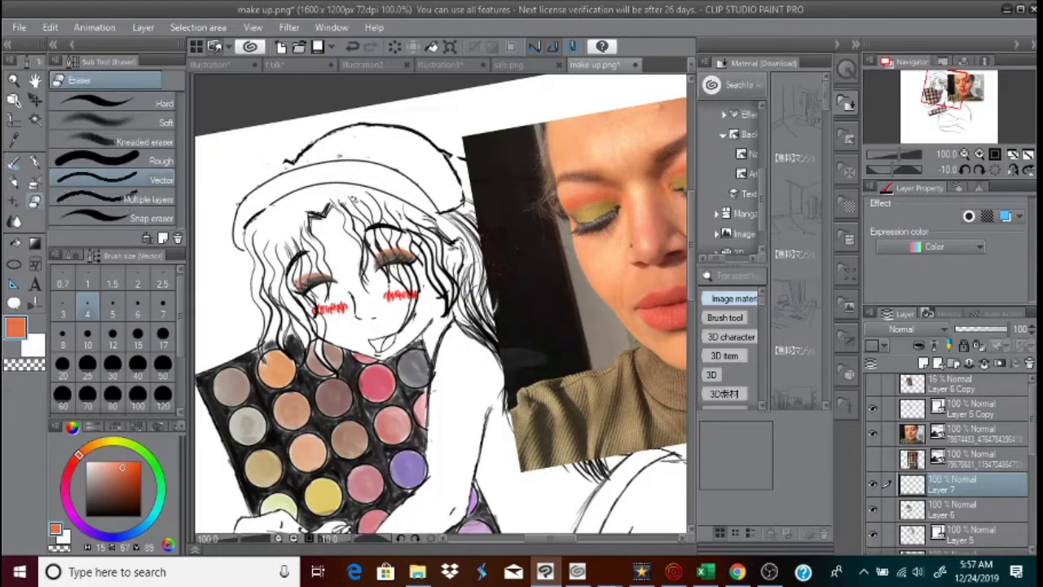
Sample the peach skin tone from the portrait's face and add a new layer for the skin beneath the eye makeup layer
key("i")
left_click(624, 272)
left_click(923, 363)
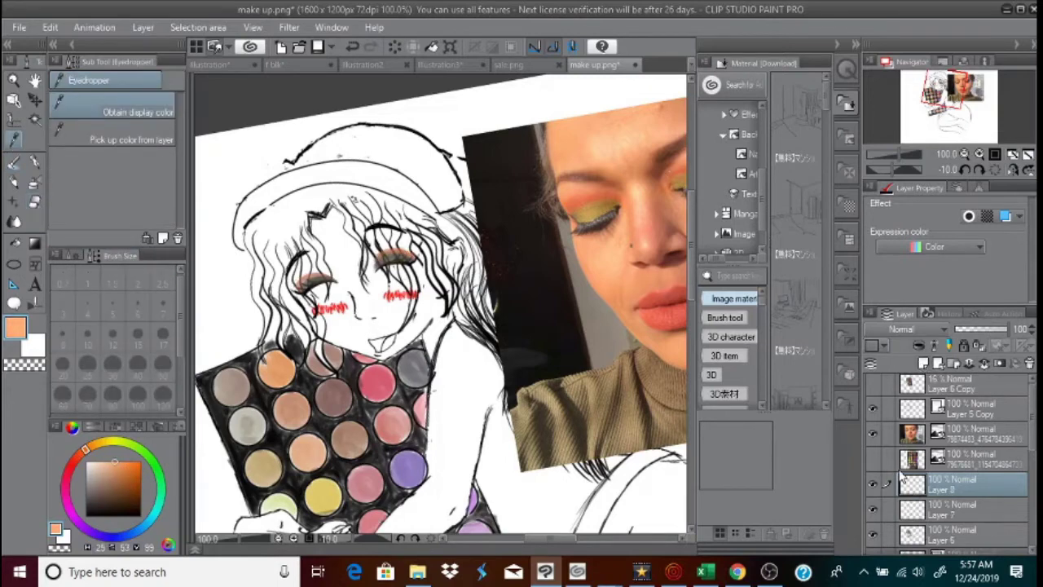
left_click(15, 164)
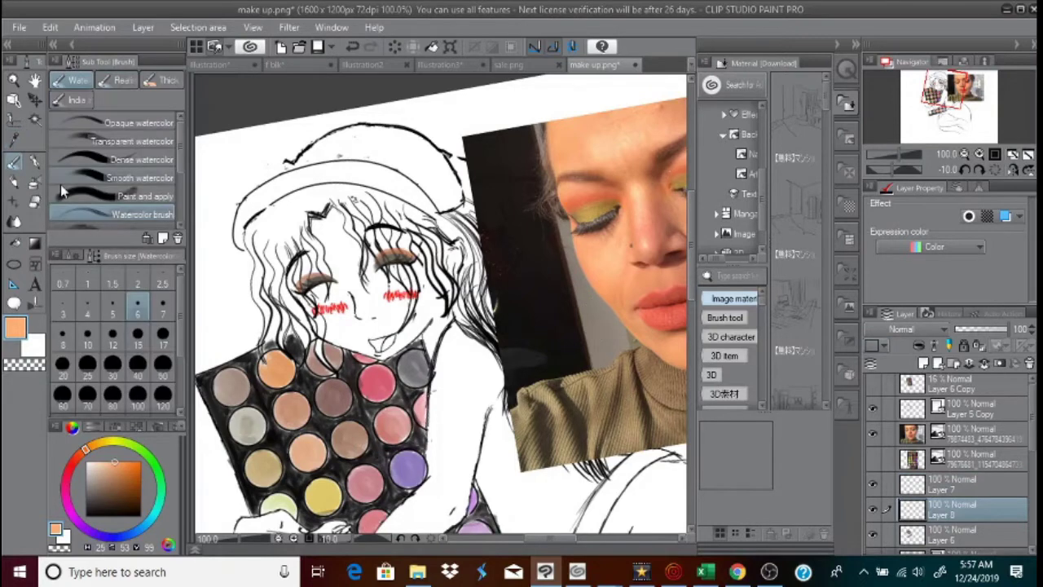
left_click_drag(324, 235, 346, 279)
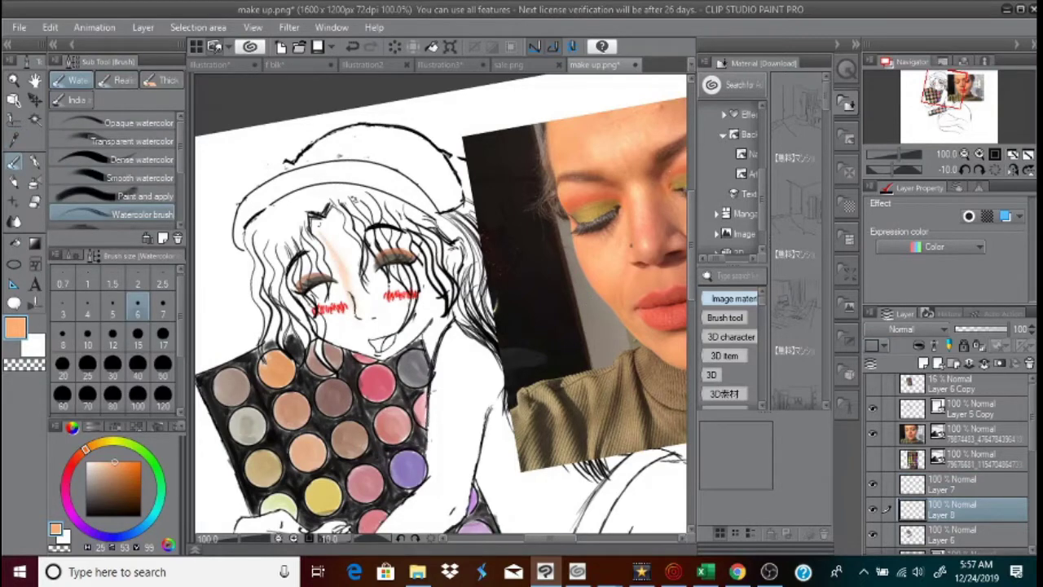
left_click(351, 46)
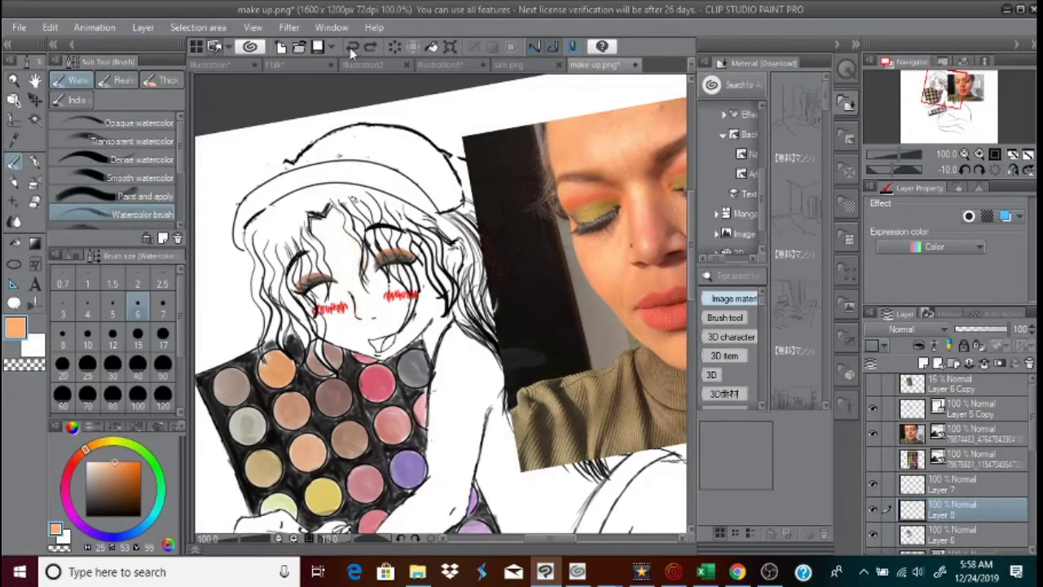
Make Layer 8 the painting layer and switch to the Paint and apply watercolor brush
left_click(903, 535)
key("w")
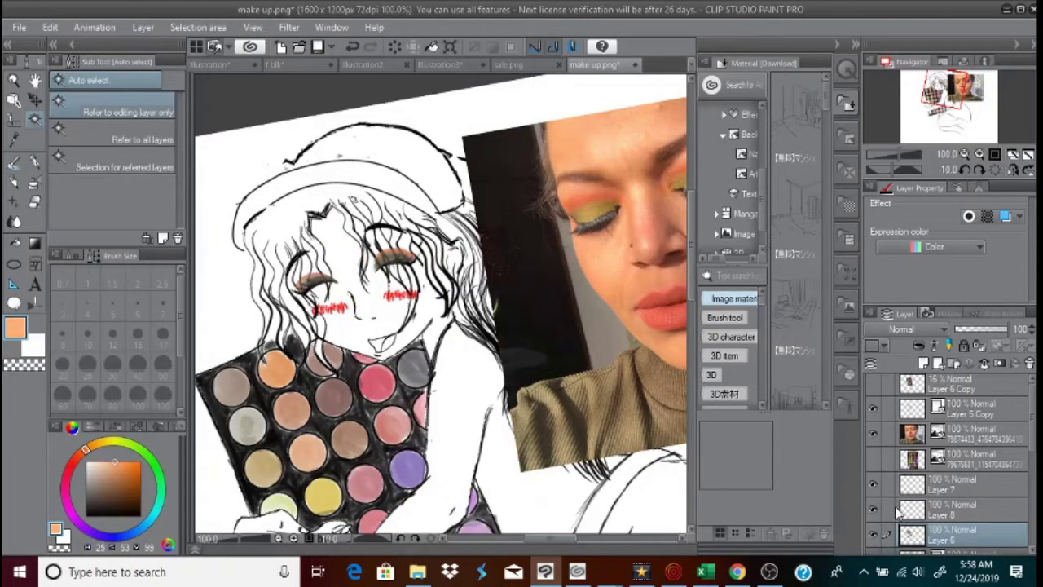
left_click(898, 511)
key("b")
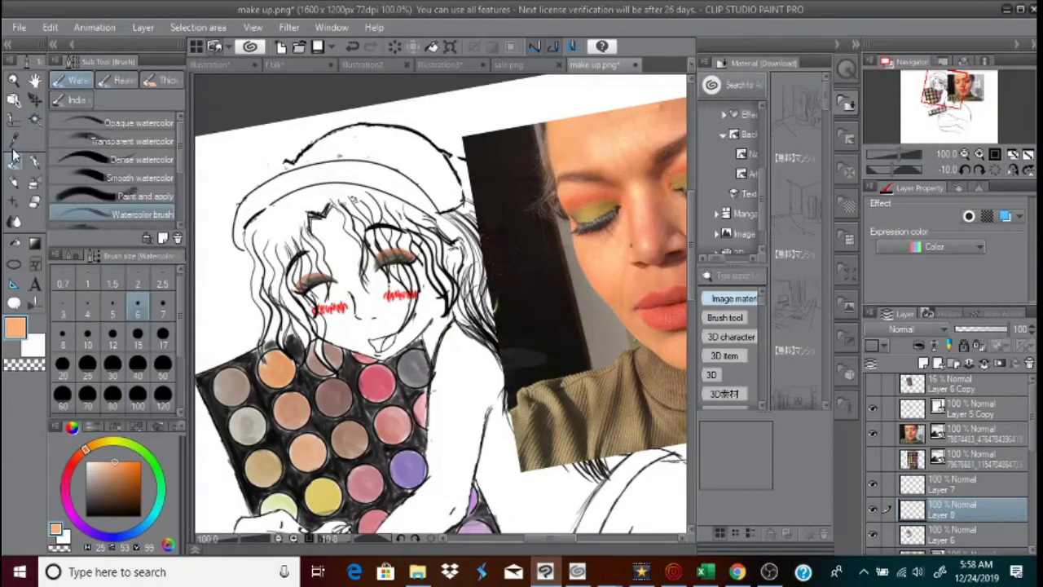
left_click(148, 199)
mouse_move(334, 227)
left_mouse_down()
mouse_move(359, 305)
mouse_move(331, 226)
mouse_move(350, 261)
left_mouse_up()
key("e")
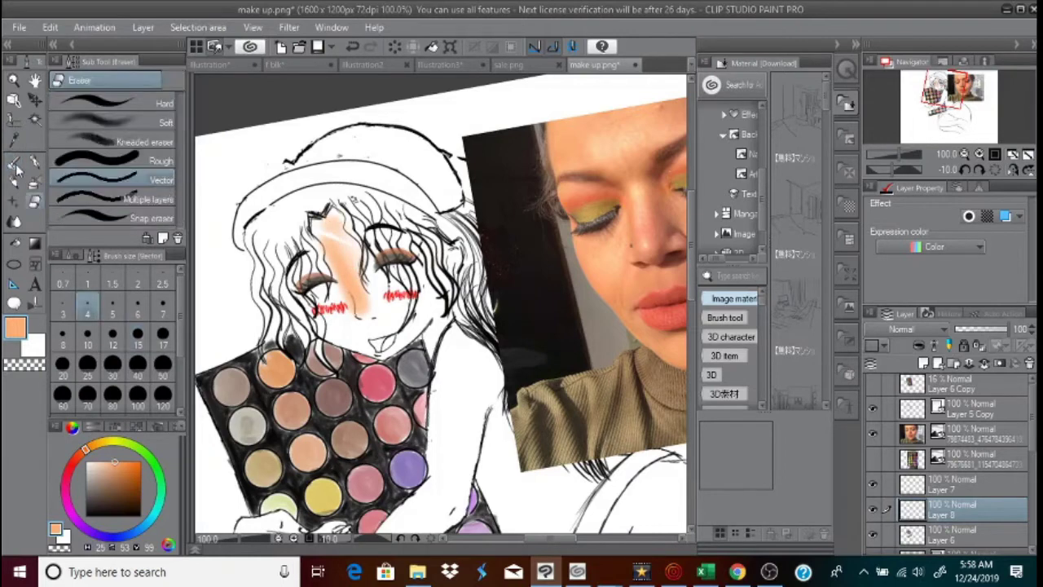
left_click(15, 163)
left_click_drag(326, 224, 440, 281)
left_click(352, 47)
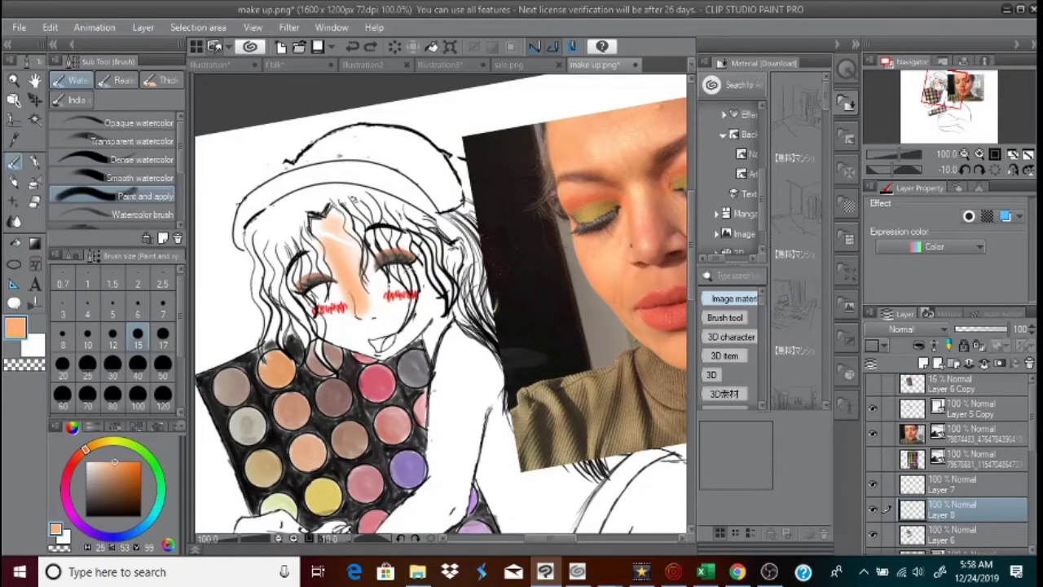
left_click_drag(371, 210, 413, 279)
left_click(352, 46)
left_click_drag(324, 230, 449, 244)
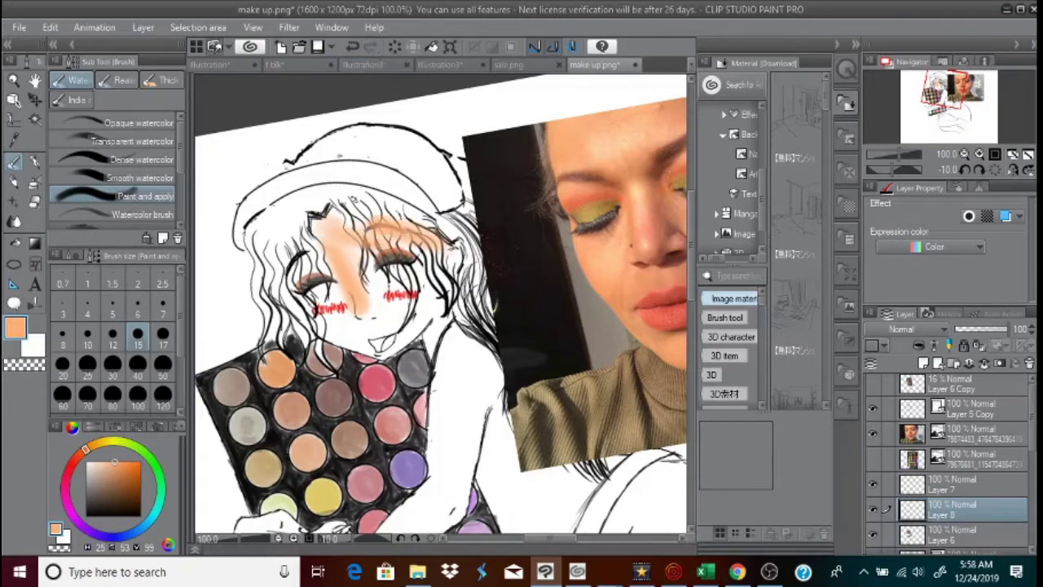
mouse_move(322, 319)
left_mouse_down()
mouse_move(339, 292)
mouse_move(440, 282)
mouse_move(367, 346)
left_mouse_up()
left_click(352, 47)
left_click(352, 47)
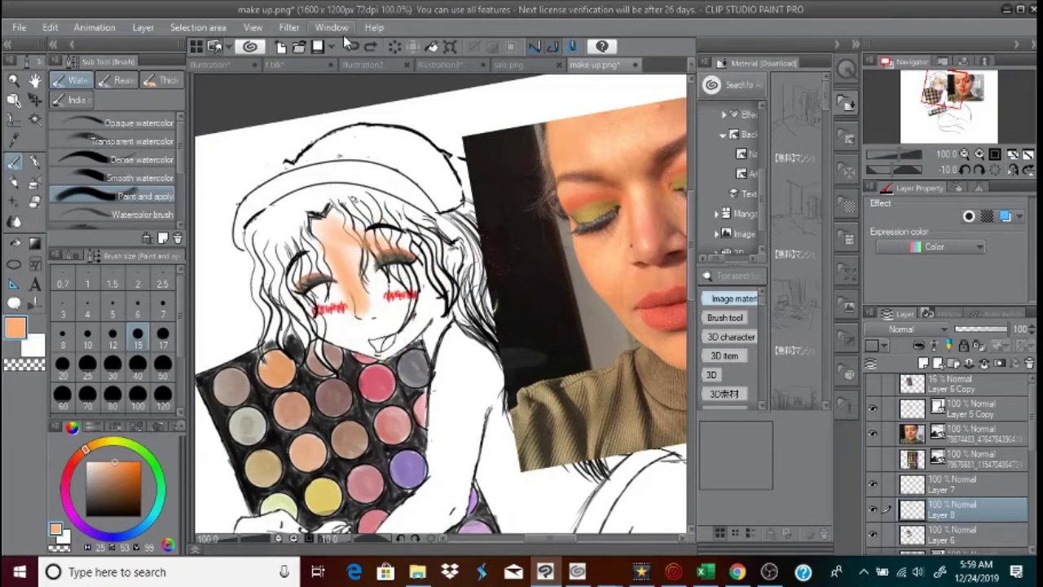
left_click(351, 45)
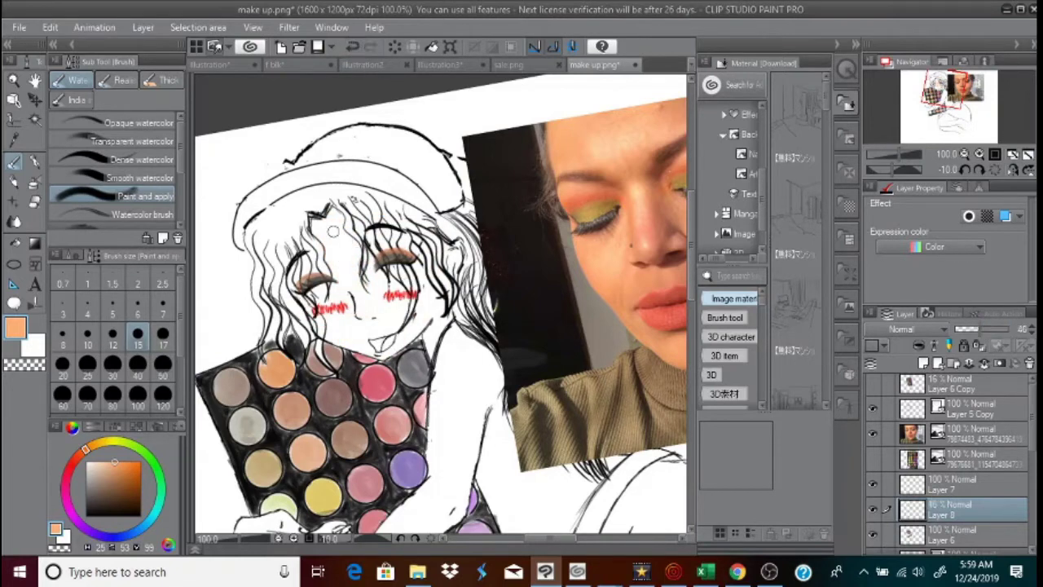
Paint the face, neck and hands with the peach skin tone on Layer 8 at 46% opacity
mouse_move(332, 232)
left_mouse_down()
mouse_move(359, 318)
mouse_move(456, 326)
mouse_move(383, 285)
mouse_move(465, 366)
left_mouse_up()
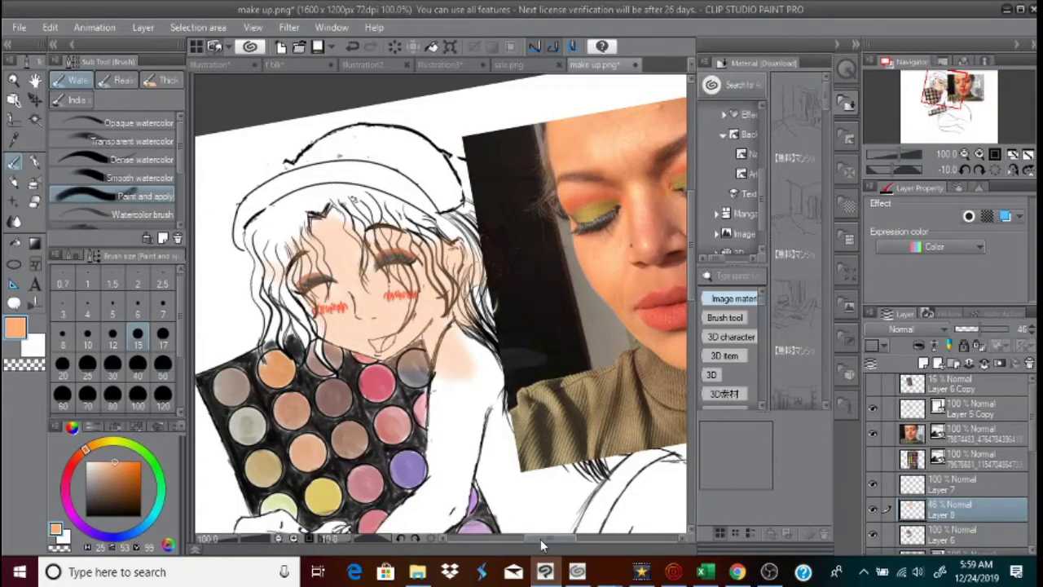
scroll(540, 530, "down", 10)
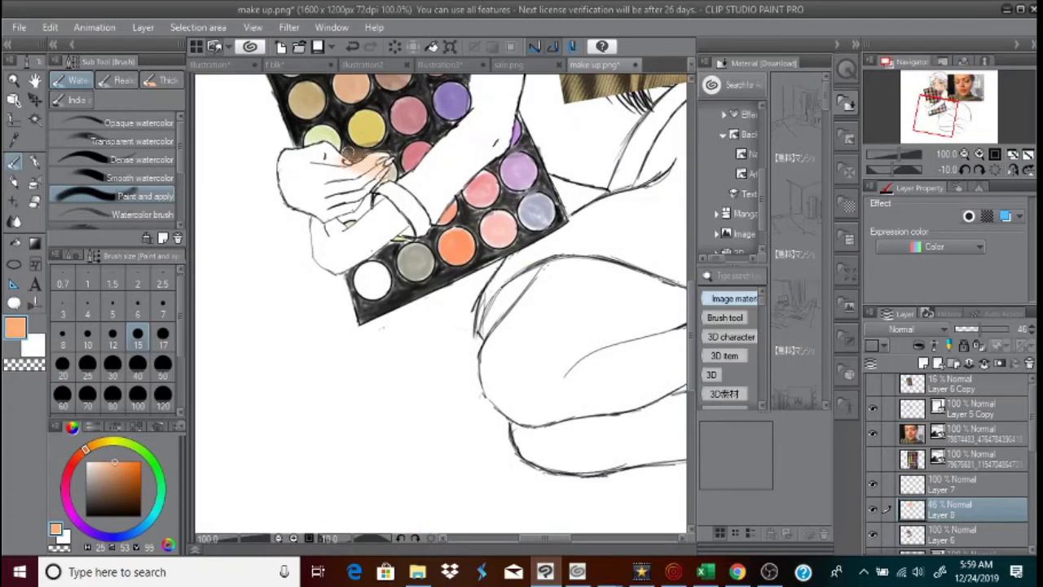
mouse_move(349, 152)
left_mouse_down()
mouse_move(323, 154)
mouse_move(346, 258)
mouse_move(353, 251)
mouse_move(313, 197)
mouse_move(316, 254)
left_mouse_up()
Paint the legs with the same skin tone, using the Paint and apply brush at size 120
left_click_drag(542, 538, 576, 534)
left_click(164, 393)
mouse_move(432, 343)
left_mouse_down()
mouse_move(266, 381)
mouse_move(485, 478)
left_mouse_up()
scroll(545, 538, "left", 4)
mouse_move(367, 424)
left_mouse_down()
mouse_move(431, 303)
mouse_move(324, 418)
mouse_move(421, 424)
mouse_move(342, 384)
mouse_move(480, 391)
left_mouse_up()
Sample the dark olive of the portrait's turtleneck and paint the drawn girl's sleeve and torso with it
left_click_drag(696, 390, 694, 390)
left_click(691, 395)
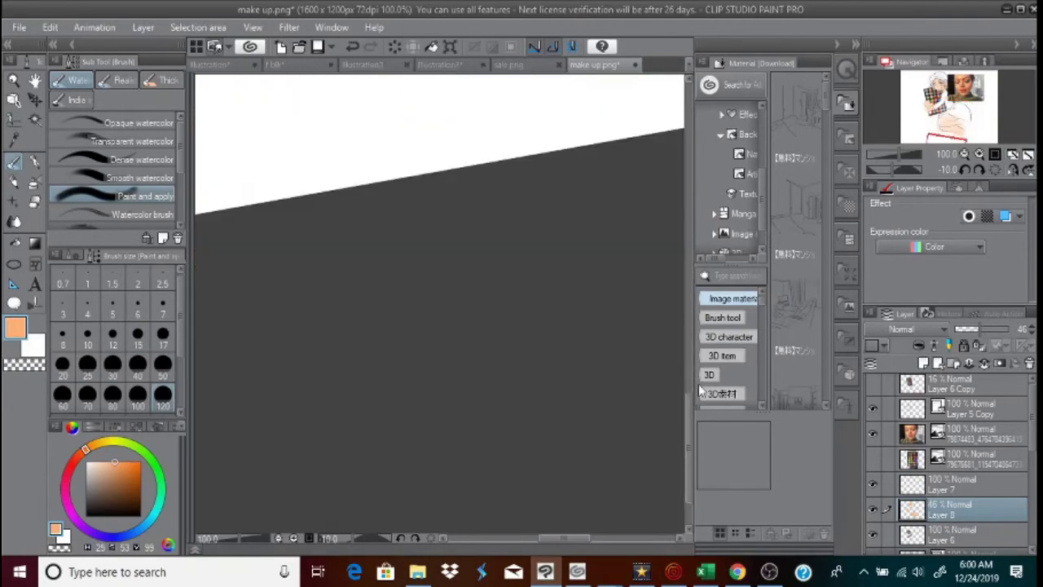
left_click_drag(690, 438, 685, 290)
left_click(431, 214, "alt")
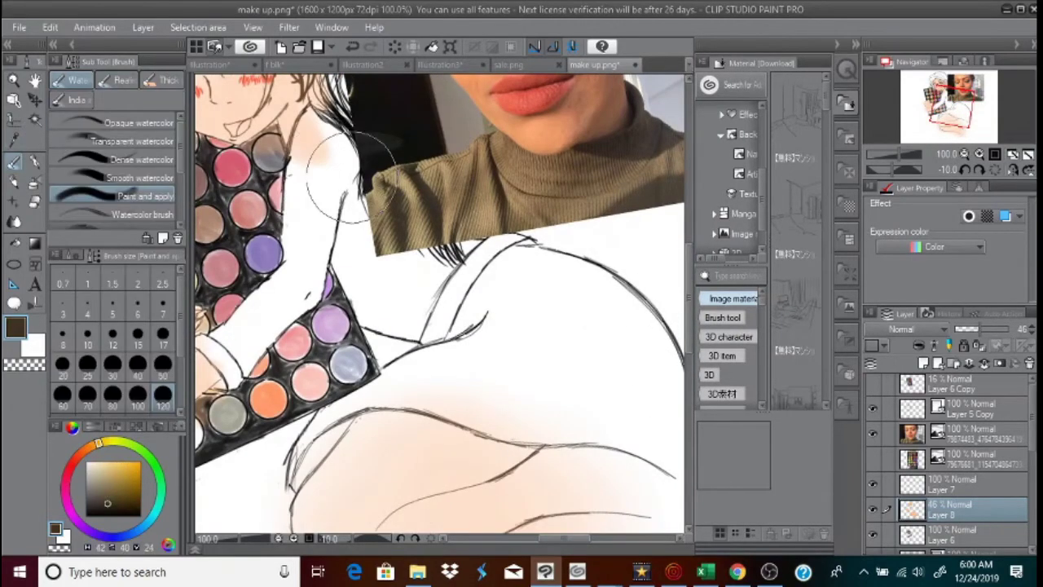
mouse_move(328, 167)
left_mouse_down()
mouse_move(362, 218)
mouse_move(417, 215)
mouse_move(489, 304)
left_mouse_up()
Hide the portrait photo and build up the dark olive over the arm, sleeve and back of the sweater
left_click(873, 434)
mouse_move(390, 246)
left_mouse_down()
mouse_move(412, 322)
mouse_move(285, 296)
left_mouse_up()
left_click(34, 201)
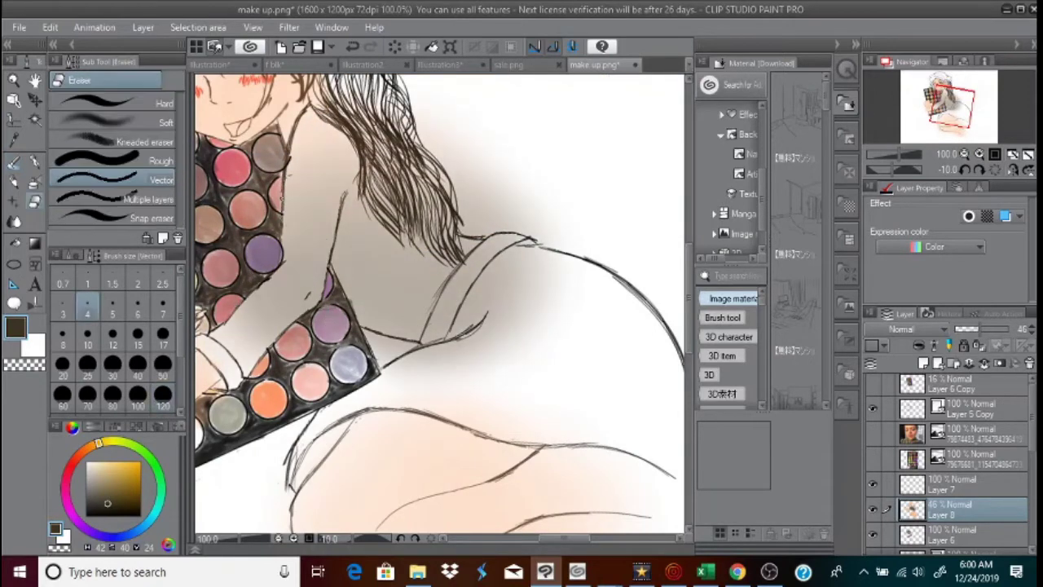
left_click(16, 163)
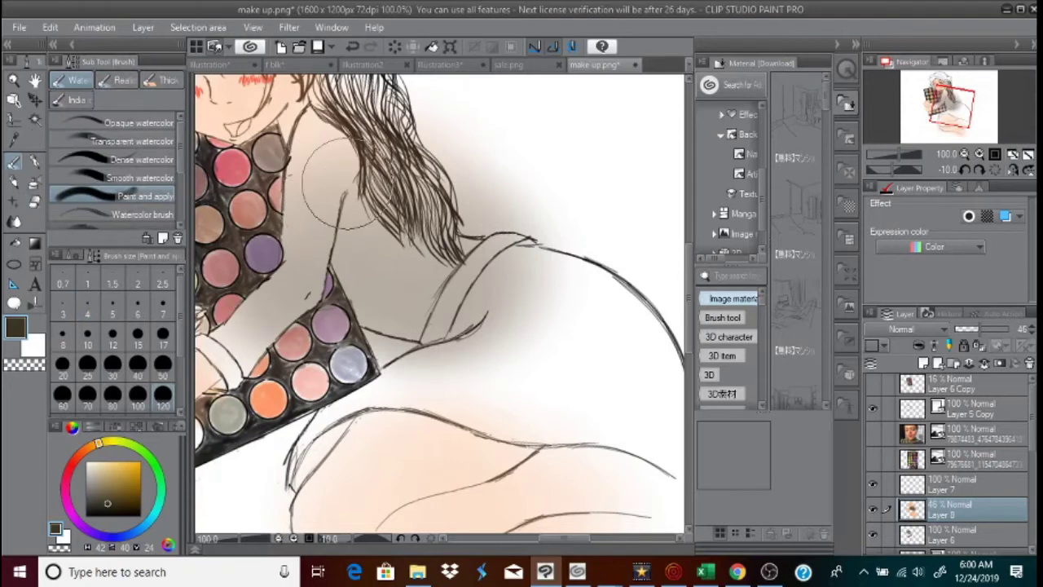
mouse_move(350, 198)
left_mouse_down()
mouse_move(318, 326)
mouse_move(245, 370)
mouse_move(461, 302)
left_mouse_up()
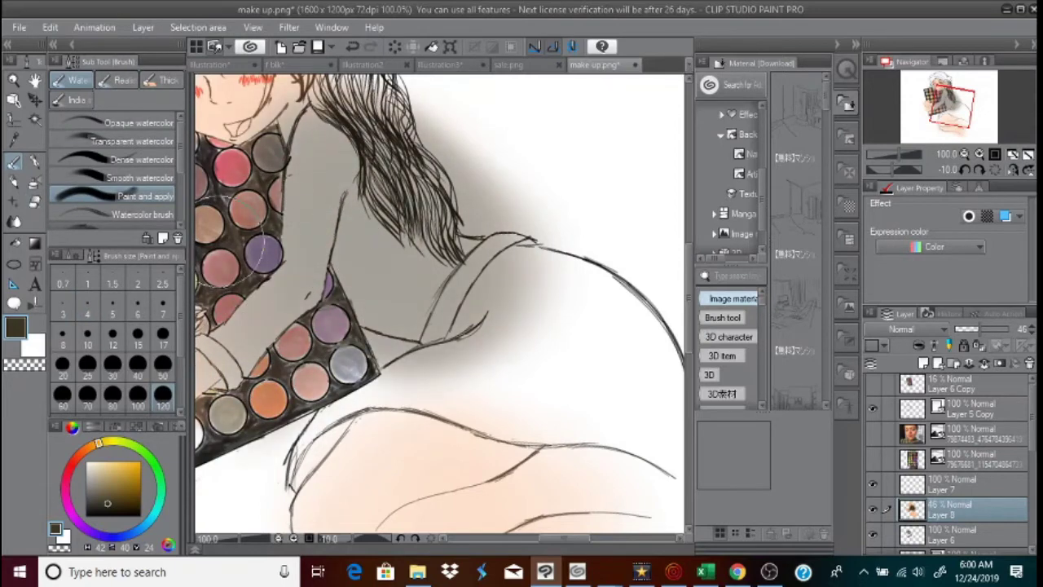
Raise Layer 8's opacity to 52% and paint the clothing over the hips below the sweater in dark blue-violet
left_click(104, 504)
left_click_drag(977, 328, 984, 329)
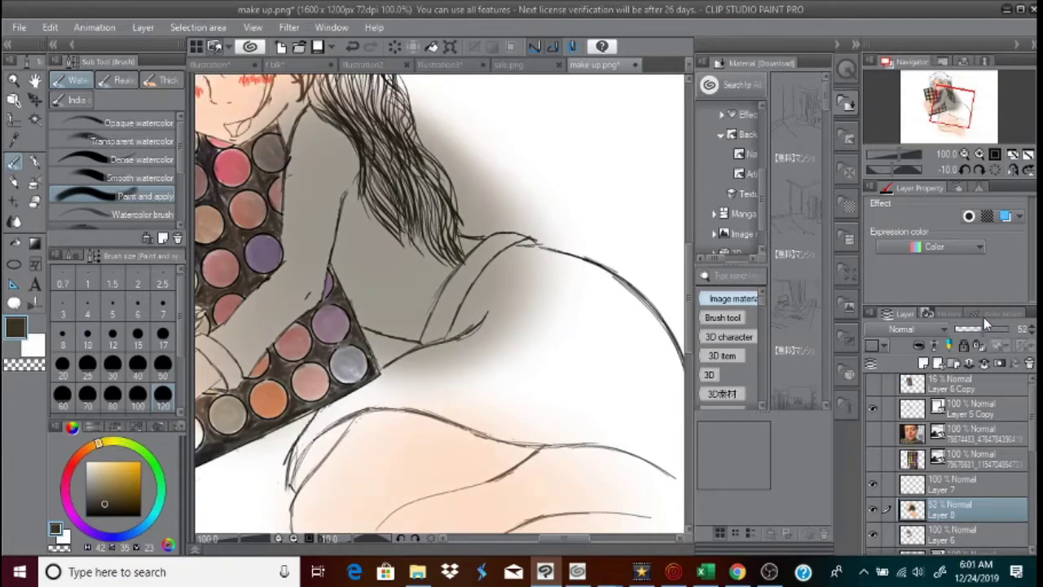
left_click(105, 536)
left_click(111, 538)
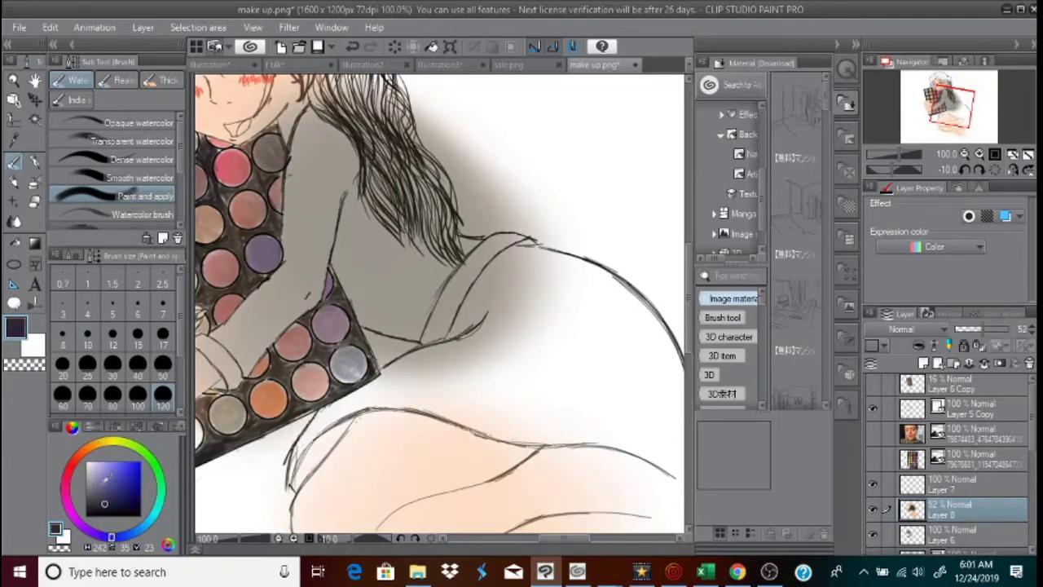
mouse_move(512, 292)
left_mouse_down()
mouse_move(542, 313)
mouse_move(475, 383)
mouse_move(383, 394)
mouse_move(540, 303)
left_mouse_up()
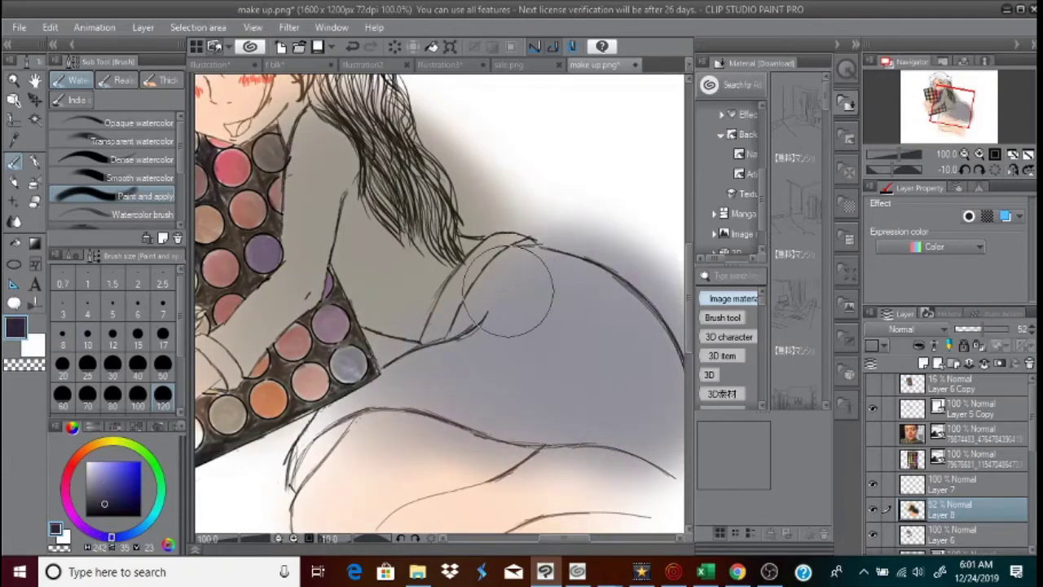
Raise Layer 8's opacity to 72% and try erasing the spill around the hands with the Vector eraser at size 10
left_click_drag(984, 328, 999, 326)
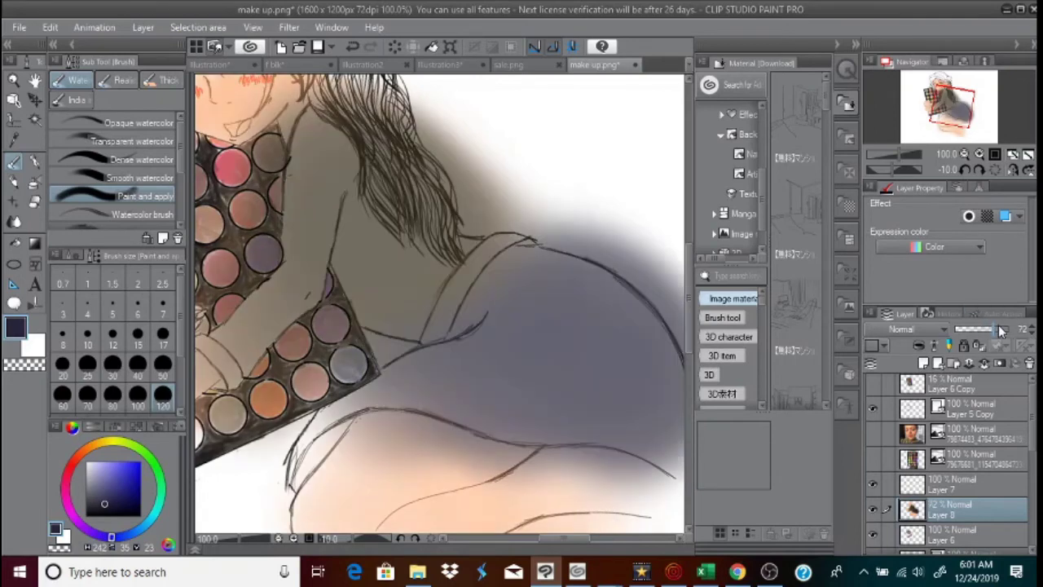
key("ctrl+minus")
left_click(34, 201)
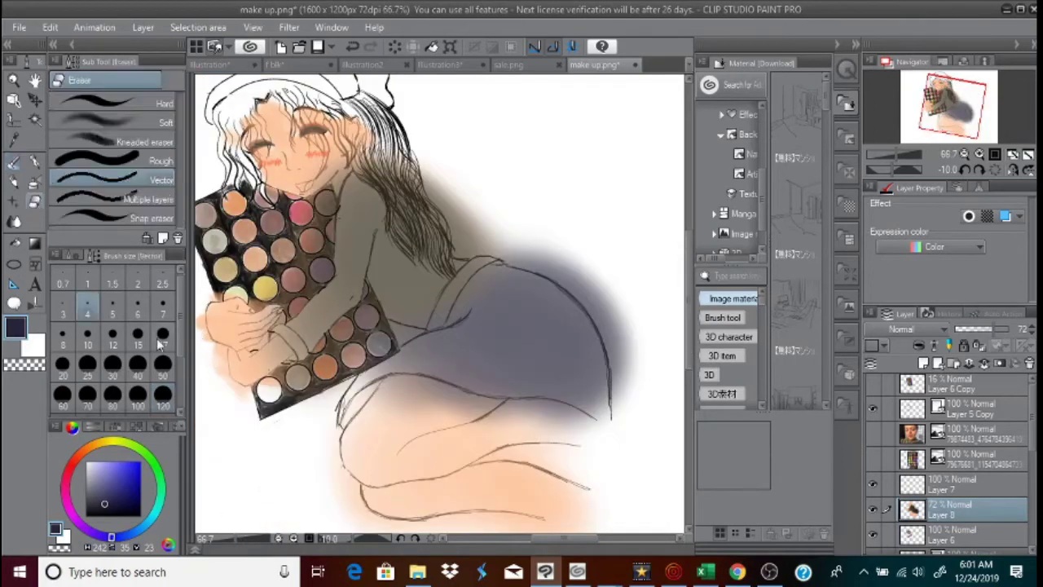
left_click(88, 337)
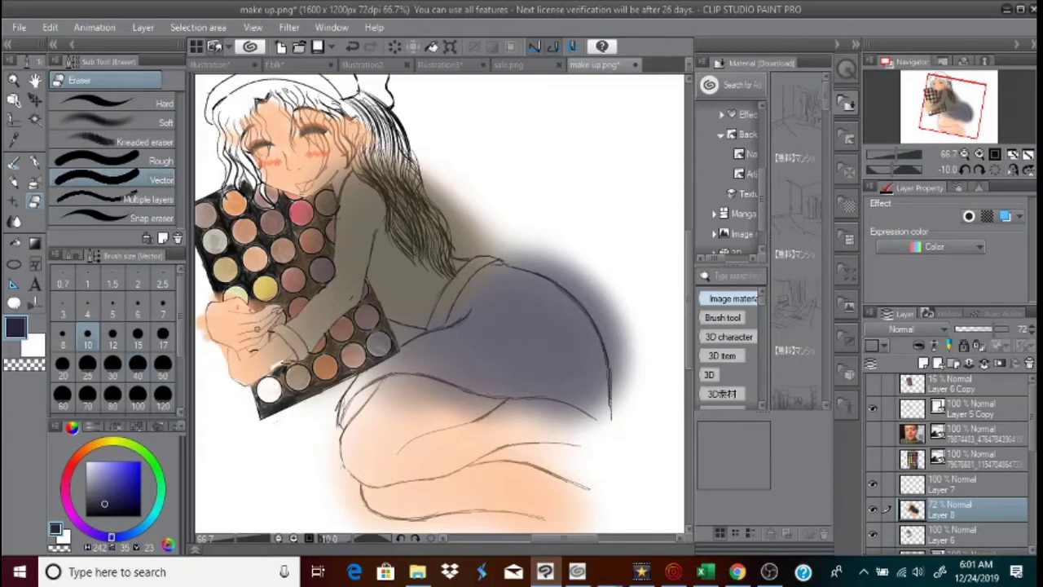
Undo the last opacity and erasing changes and all of the olive and blue-violet clothing paint on Layer 8
left_click(352, 45)
left_click(353, 47)
left_click(353, 47)
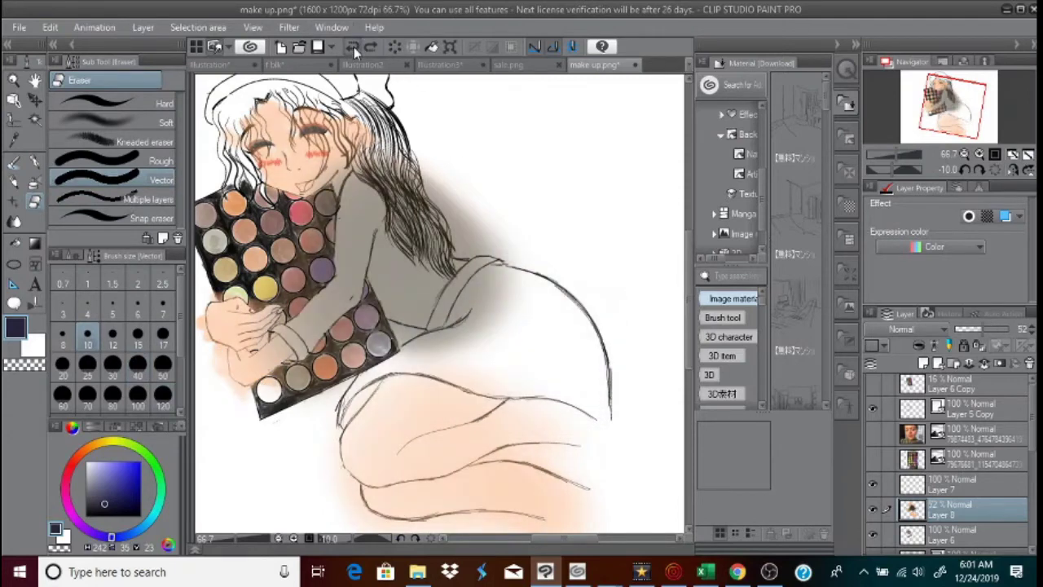
left_click(353, 48)
left_click(353, 47)
left_click(354, 48)
left_click(354, 47)
left_click(354, 47)
left_click(353, 46)
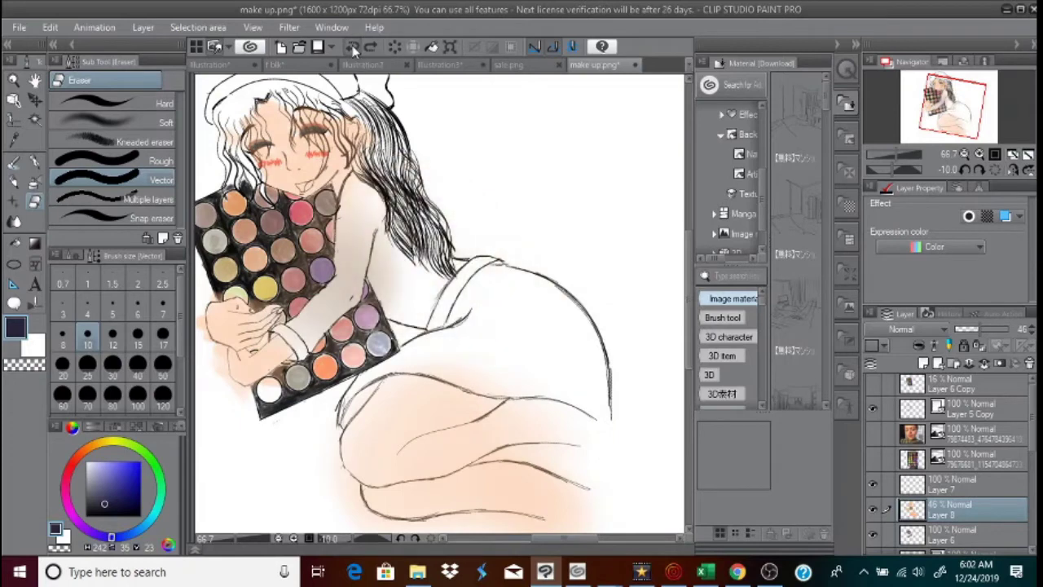
left_click(352, 45)
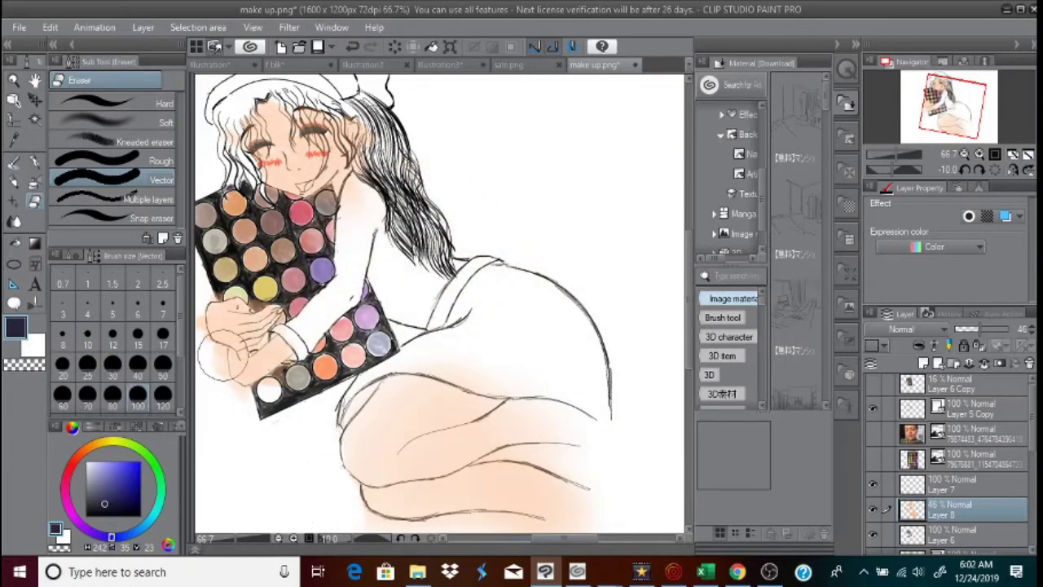
Erase the skin tone spilling around the hands, hair and shoulder with the Vector eraser at size 12, and lower Layer 8's opacity to 24%
mouse_move(223, 405)
left_mouse_down()
mouse_move(211, 307)
mouse_move(188, 318)
mouse_move(249, 393)
mouse_move(266, 371)
left_mouse_up()
left_click(345, 45)
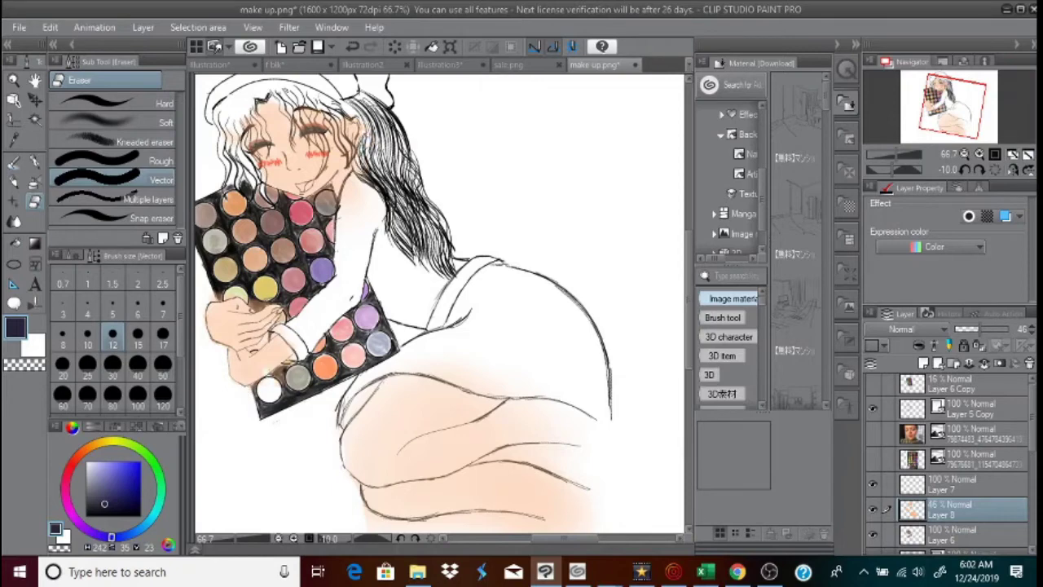
mouse_move(326, 109)
left_mouse_down()
mouse_move(344, 155)
mouse_move(345, 135)
left_mouse_up()
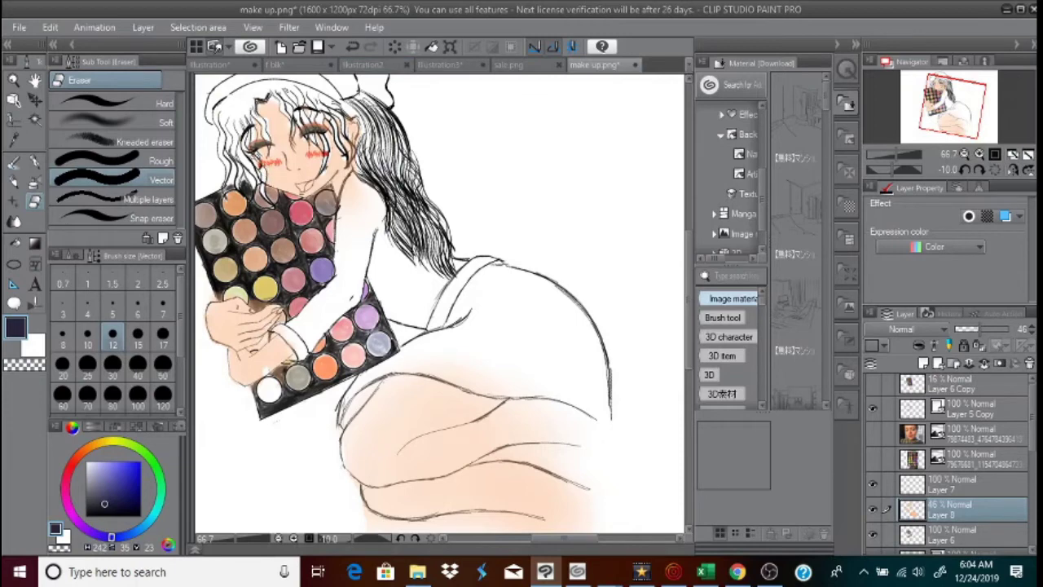
left_click_drag(344, 184, 357, 201)
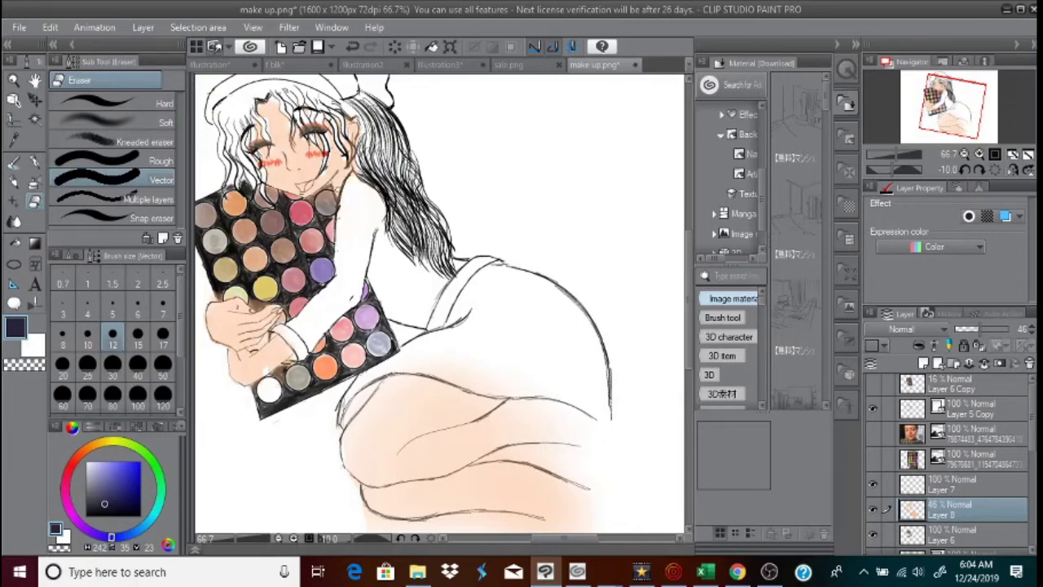
left_click_drag(978, 329, 972, 328)
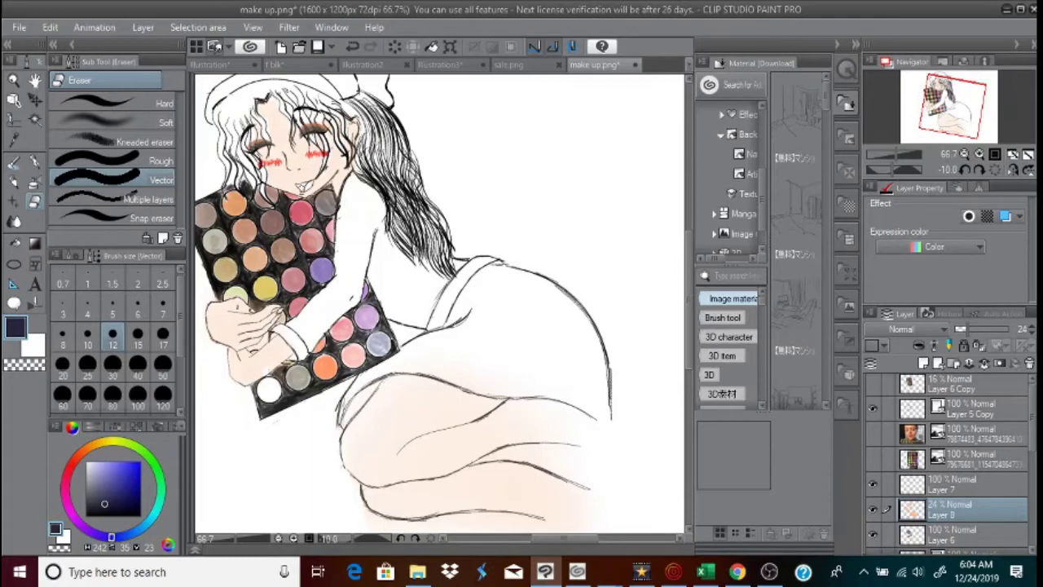
Try the layer color effect on Layer 8 with a dark blue-violet layer color and sub color
left_click(13, 162)
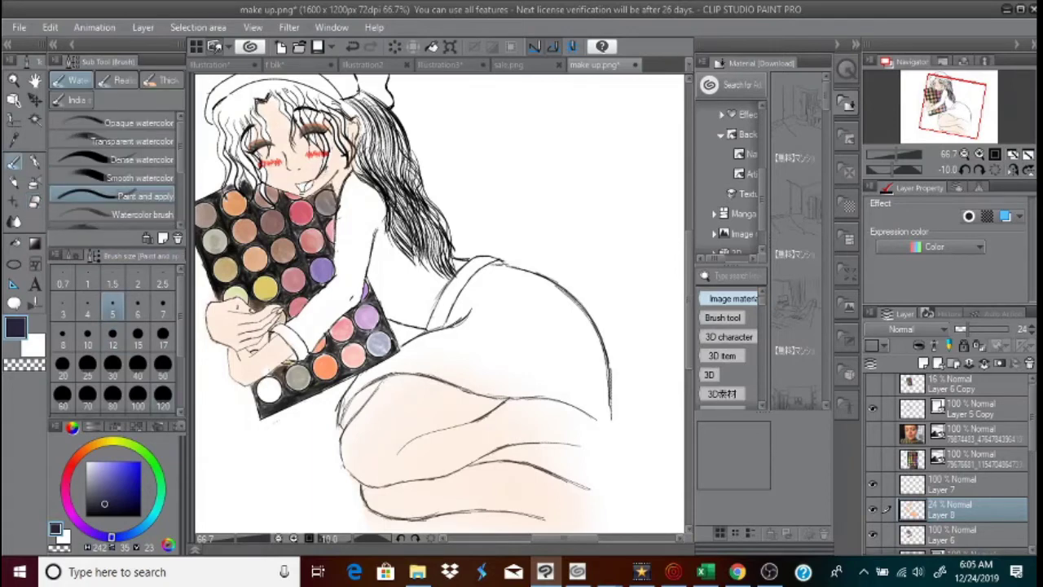
left_click(1008, 215)
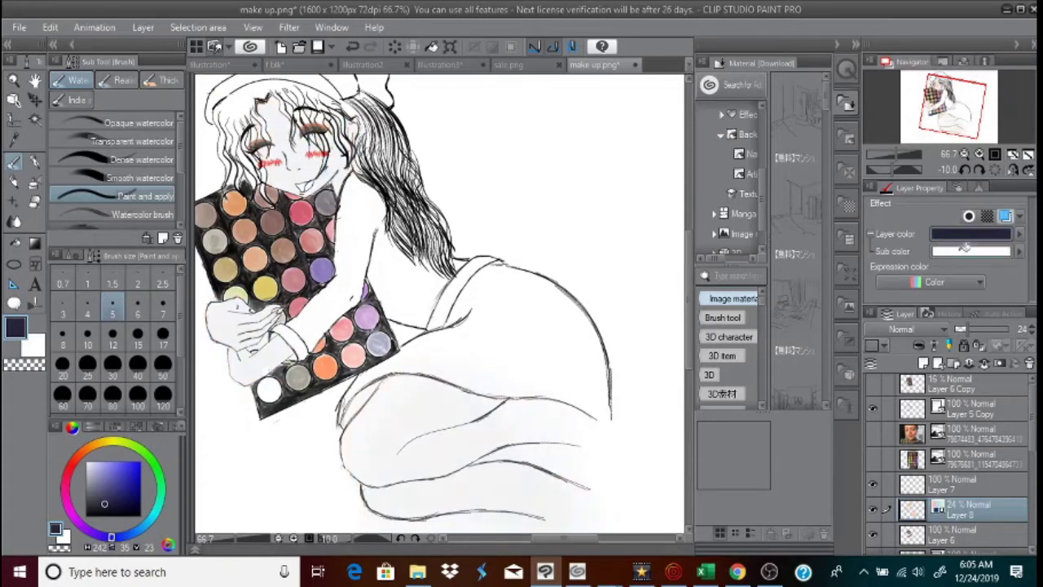
left_click(1024, 252)
left_click(552, 361)
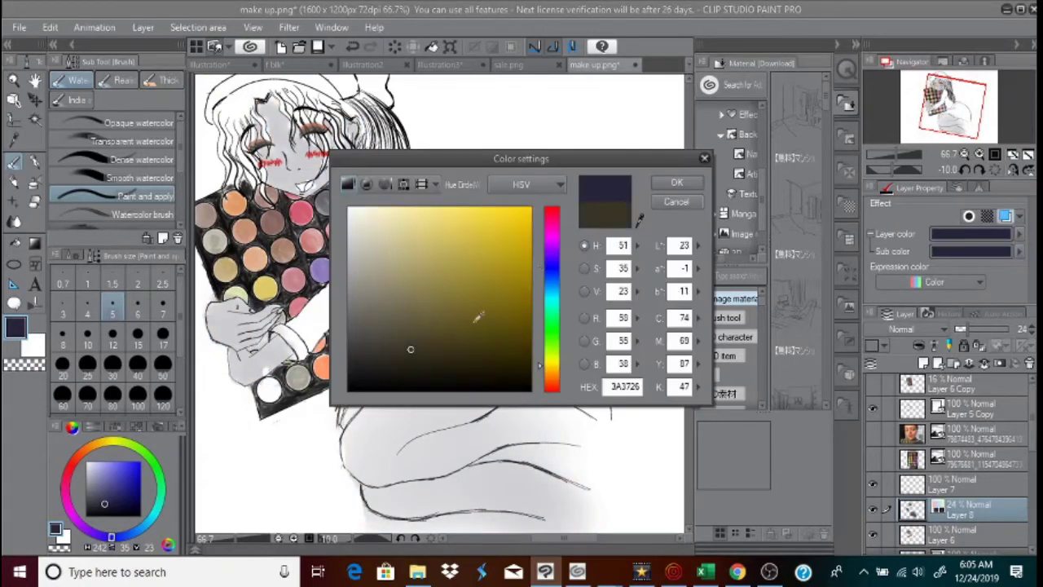
left_click(675, 201)
left_click(354, 48)
left_click(353, 46)
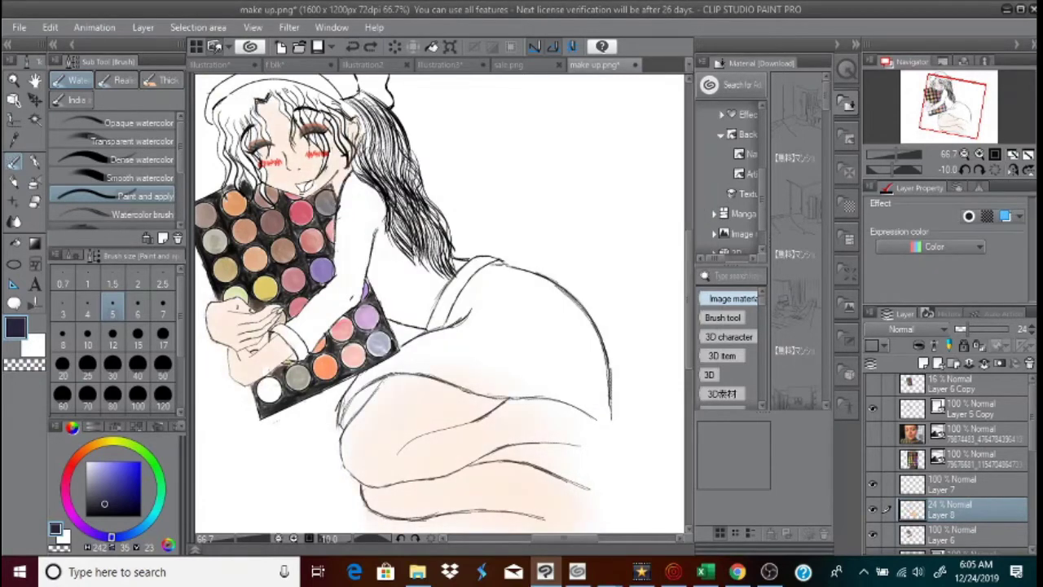
Sample the pale skin tone from the drawn girl's face, leaving no area selected
left_click(14, 119)
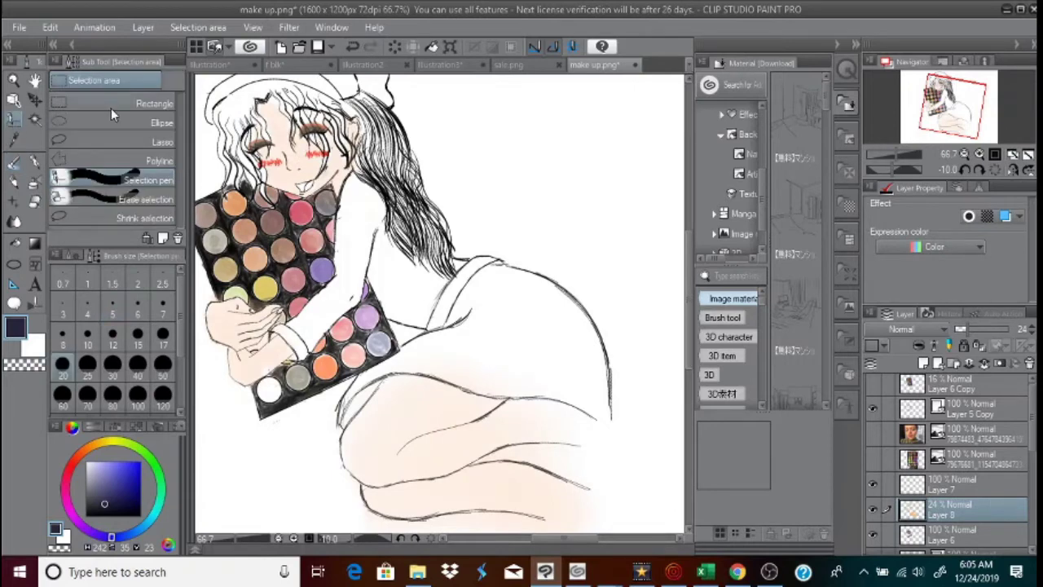
left_click(33, 121)
left_click(297, 159)
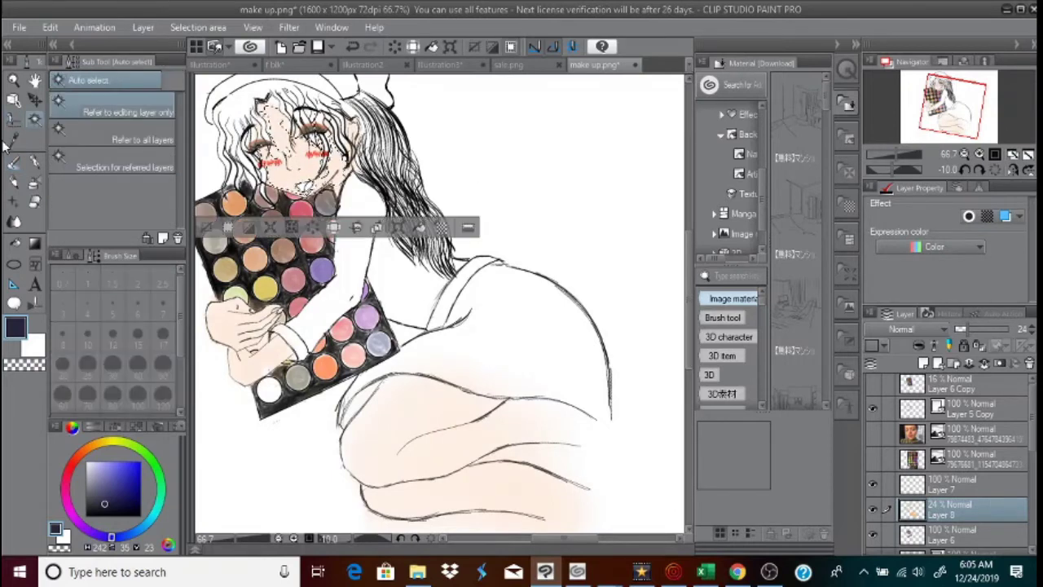
left_click(14, 141)
left_click(210, 229)
left_click(294, 159)
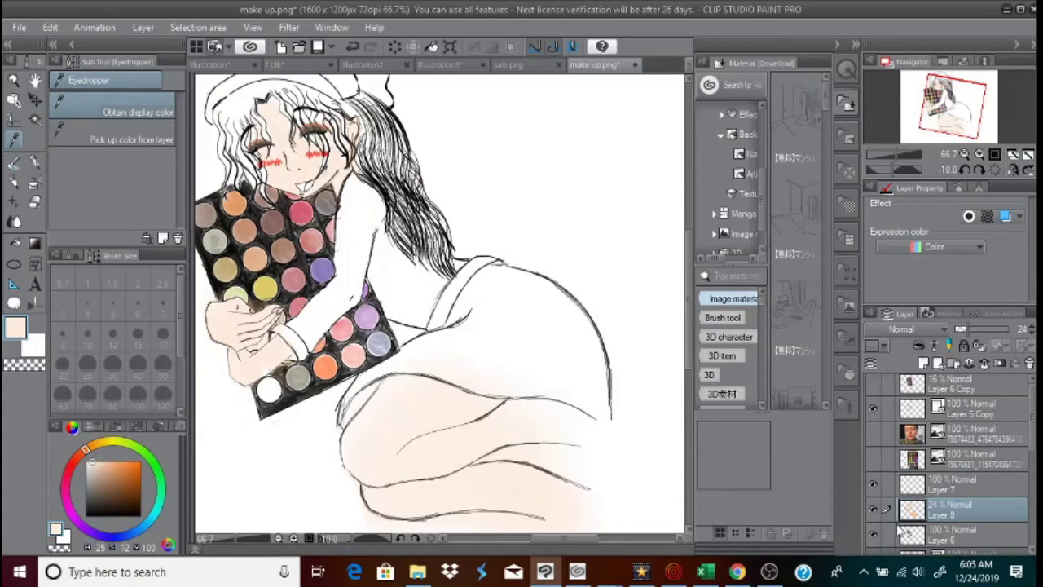
Apply the layer color effect to Layer 8 with a peach layer color and a pale skin-tone sub color
left_click(1005, 215)
left_click(971, 251)
left_click(688, 204)
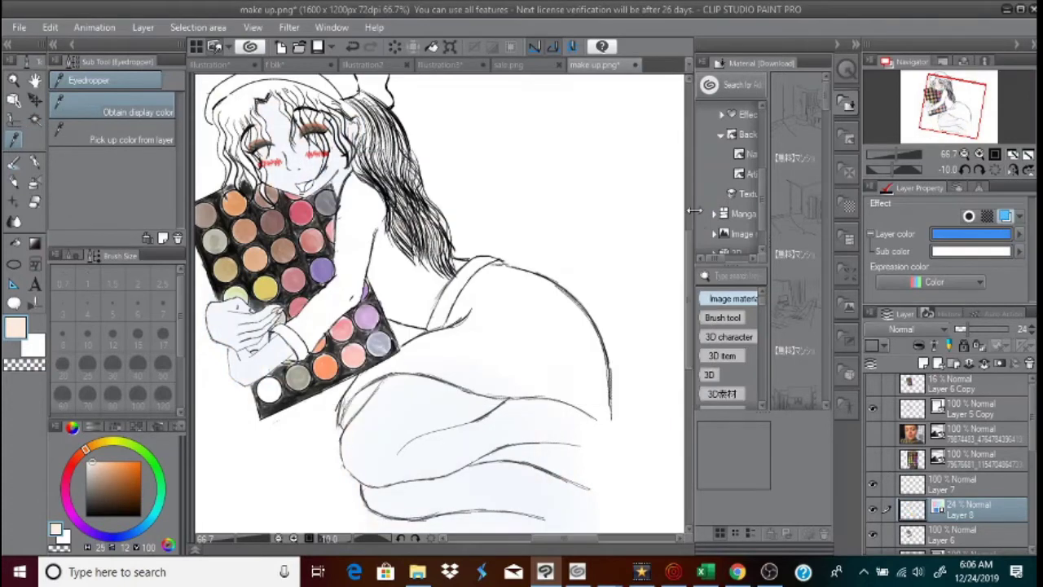
left_click(945, 252)
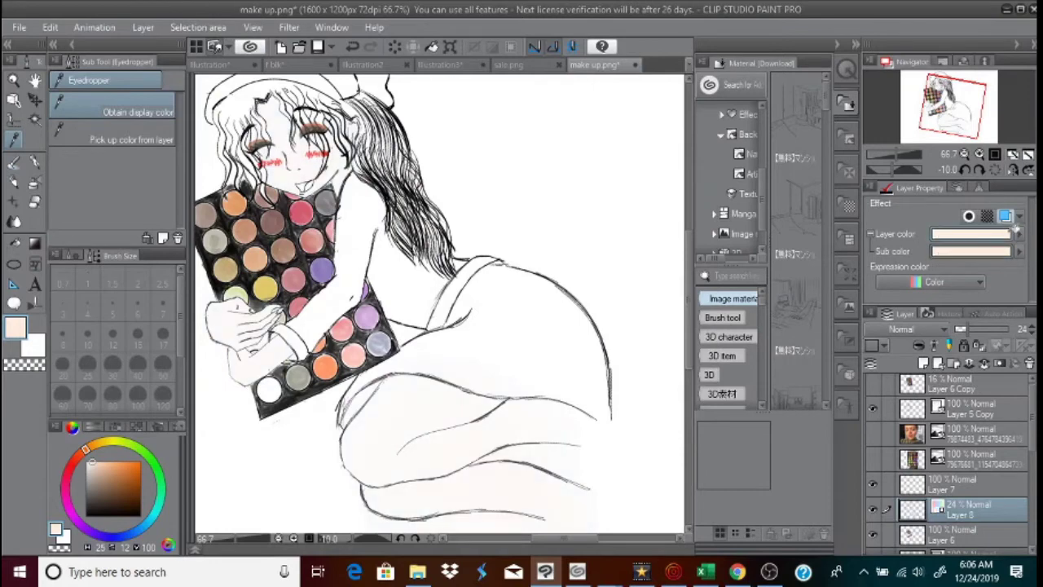
left_click(954, 232)
left_click(391, 211)
left_click(664, 181)
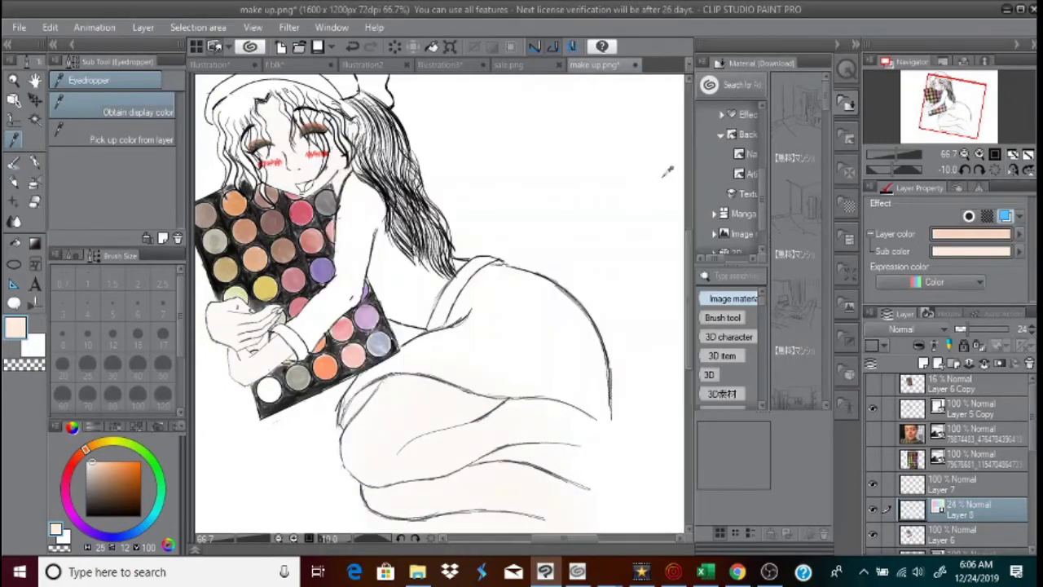
Add a new raster layer below Layer 8 and sample a tan brown from the portrait photo, leaving the photo hidden
left_click(924, 363)
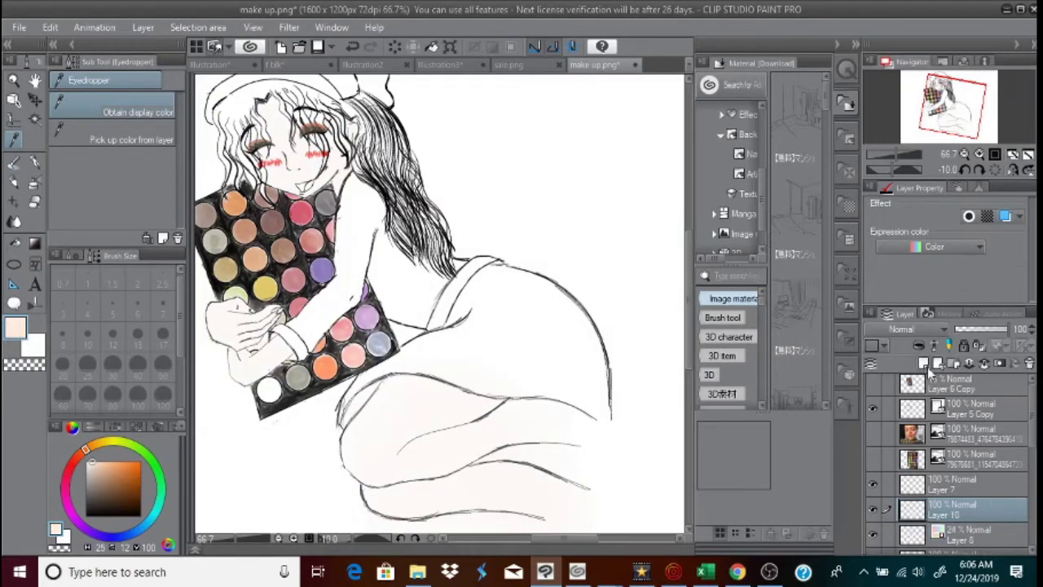
left_click_drag(912, 510, 915, 515)
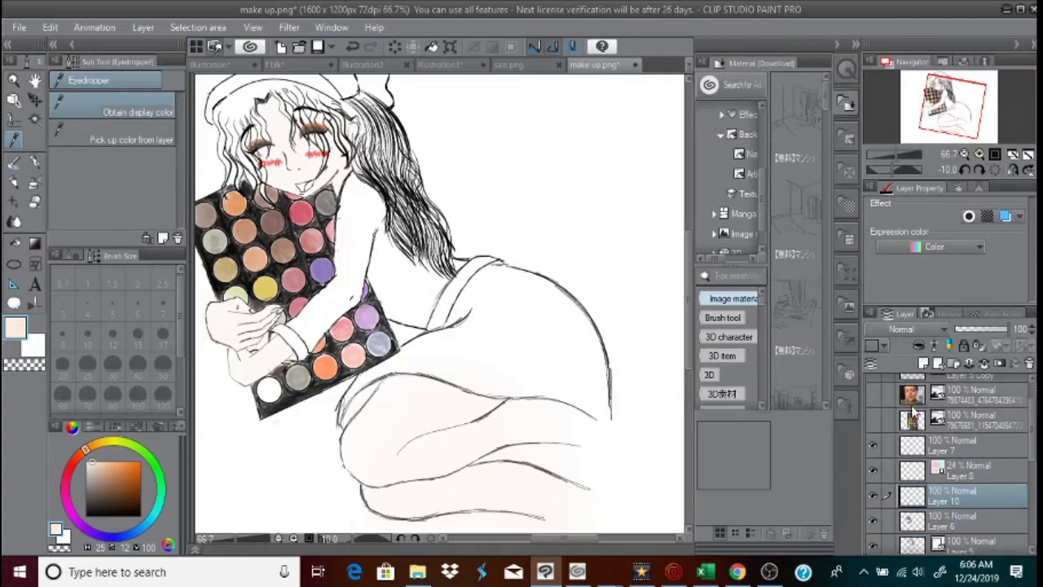
left_click(875, 394)
left_click(478, 174)
left_click(874, 394)
Paint the sweater's back and upper sleeve tan brown on Layer 10 with the Paint and apply brush at size 15
left_click(12, 168)
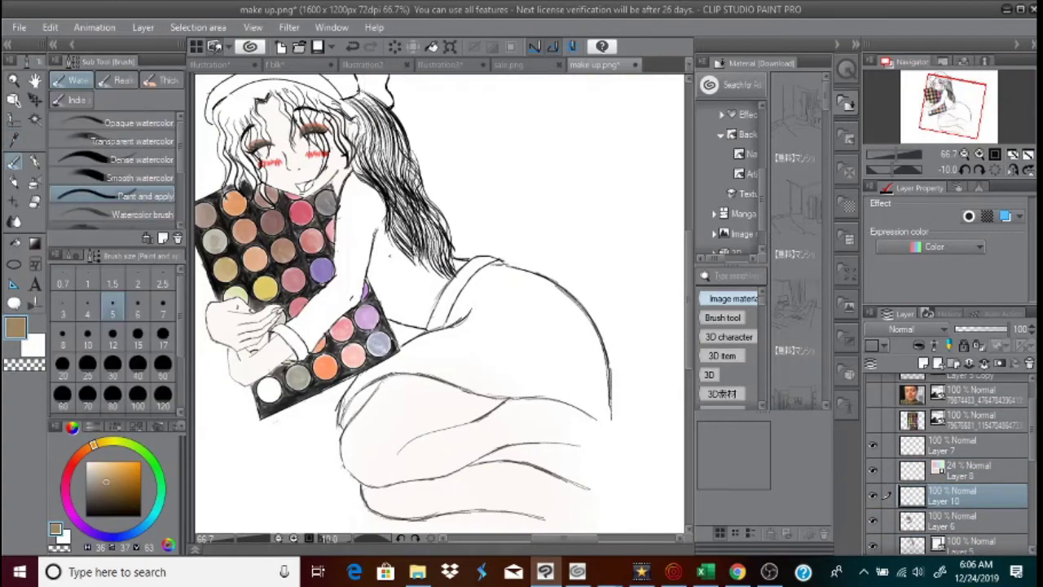
left_click_drag(389, 251, 407, 289)
mouse_move(390, 250)
left_mouse_down()
mouse_move(419, 299)
mouse_move(436, 286)
mouse_move(420, 271)
mouse_move(431, 271)
mouse_move(421, 320)
mouse_move(394, 261)
mouse_move(420, 274)
mouse_move(388, 267)
mouse_move(382, 290)
mouse_move(380, 260)
mouse_move(405, 268)
left_mouse_up()
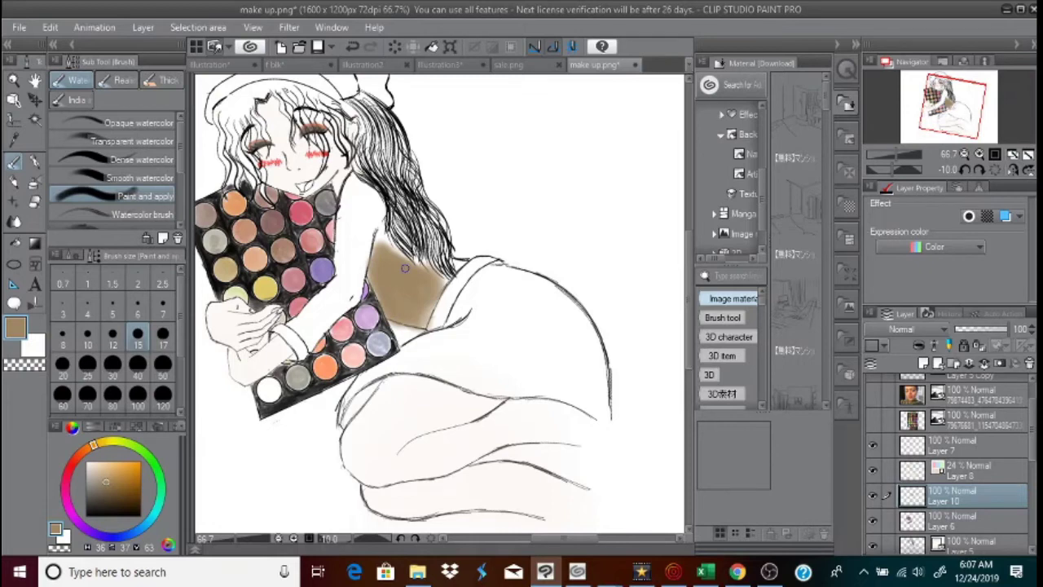
mouse_move(353, 237)
left_mouse_down()
mouse_move(350, 214)
mouse_move(381, 236)
mouse_move(391, 205)
mouse_move(359, 184)
mouse_move(346, 285)
mouse_move(343, 193)
mouse_move(366, 251)
mouse_move(342, 296)
mouse_move(340, 212)
left_mouse_up()
Clean up the sweater's edges and extend the tan brown over the lower-back edge, shoulder and forearm sleeve
key("e")
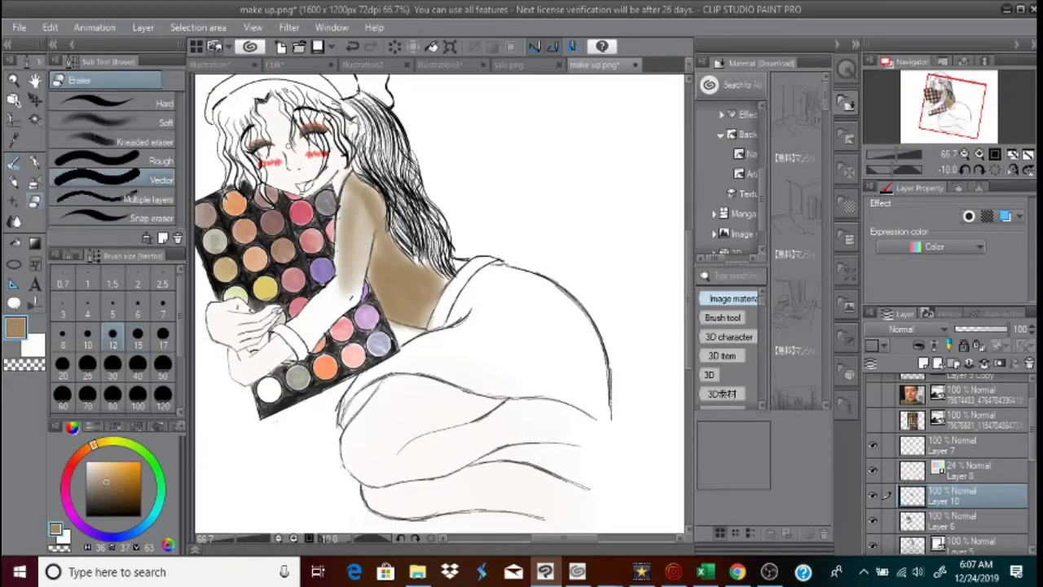
key("b")
mouse_move(465, 262)
left_mouse_down()
mouse_move(446, 280)
mouse_move(414, 262)
left_mouse_up()
mouse_move(368, 207)
left_mouse_down()
mouse_move(352, 241)
mouse_move(353, 200)
mouse_move(361, 194)
mouse_move(352, 276)
mouse_move(364, 254)
left_mouse_up()
left_click(352, 46)
mouse_move(292, 324)
left_mouse_down()
mouse_move(310, 343)
mouse_move(308, 311)
mouse_move(338, 294)
mouse_move(310, 323)
left_mouse_up()
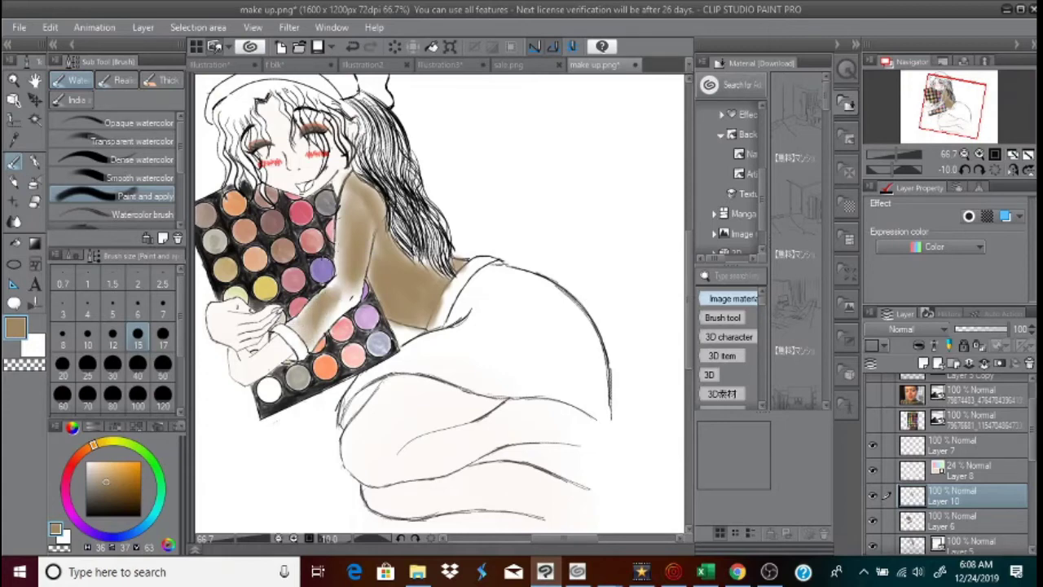
left_click(400, 538)
left_click(400, 538)
mouse_move(336, 327)
left_mouse_down()
mouse_move(349, 310)
mouse_move(335, 339)
mouse_move(330, 321)
left_mouse_up()
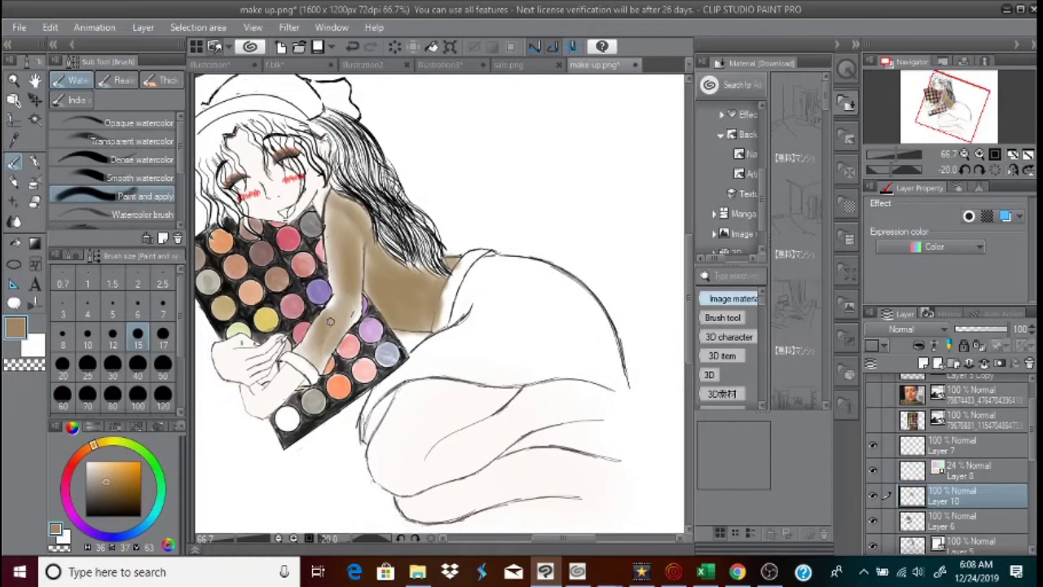
Switch the brush color to a muted blue with hue 208 and paint the skirt over the hips and along its hem
left_click(139, 527)
mouse_move(540, 302)
left_mouse_down()
mouse_move(520, 286)
mouse_move(603, 375)
mouse_move(618, 373)
left_mouse_up()
mouse_move(479, 256)
left_mouse_down()
mouse_move(534, 273)
mouse_move(586, 328)
mouse_move(462, 265)
mouse_move(557, 327)
mouse_move(592, 384)
mouse_move(561, 333)
mouse_move(553, 289)
mouse_move(610, 384)
mouse_move(598, 350)
mouse_move(487, 268)
mouse_move(546, 330)
mouse_move(585, 348)
mouse_move(543, 334)
mouse_move(537, 303)
mouse_move(553, 319)
mouse_move(500, 266)
mouse_move(517, 262)
mouse_move(487, 283)
mouse_move(492, 261)
mouse_move(594, 302)
mouse_move(588, 352)
left_mouse_up()
mouse_move(430, 363)
left_mouse_down()
mouse_move(467, 354)
mouse_move(527, 369)
mouse_move(505, 378)
mouse_move(565, 357)
mouse_move(585, 373)
mouse_move(522, 380)
left_mouse_up()
mouse_move(590, 378)
left_mouse_down()
mouse_move(562, 341)
mouse_move(508, 333)
left_mouse_up()
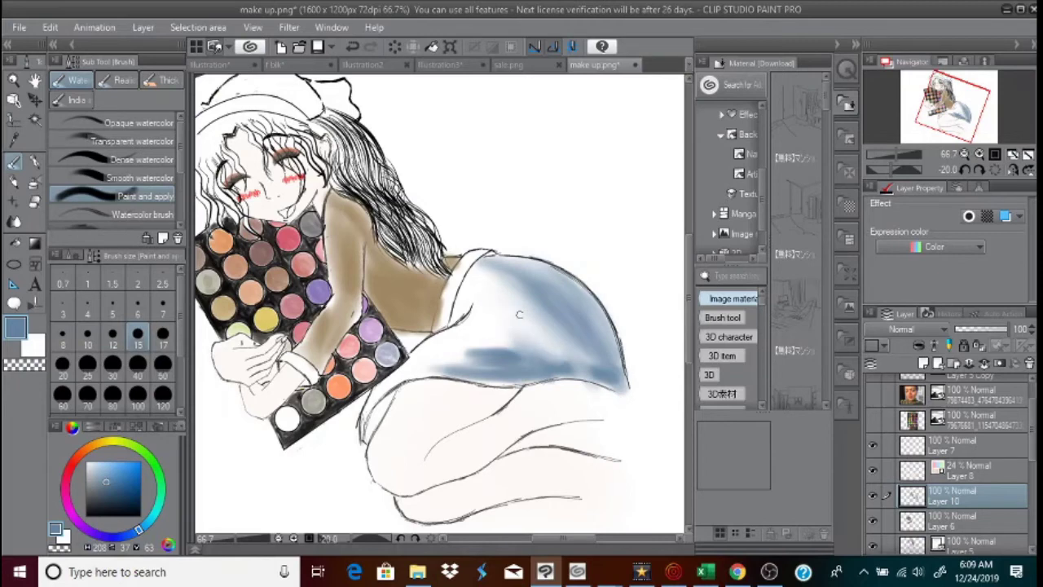
mouse_move(484, 284)
left_mouse_down()
mouse_move(527, 301)
mouse_move(522, 340)
mouse_move(494, 280)
mouse_move(468, 282)
left_mouse_up()
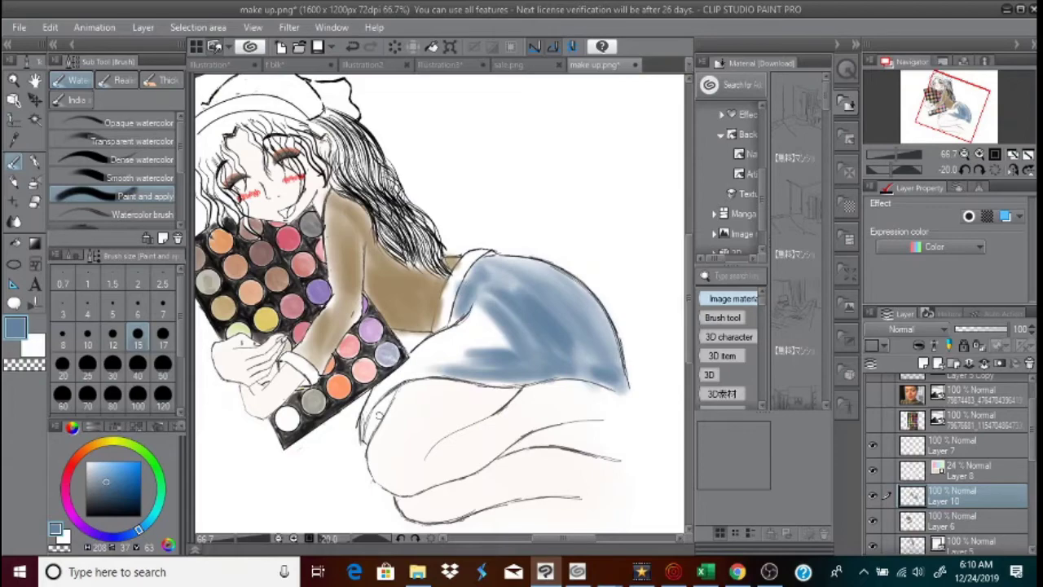
Fill the skirt's remaining white areas over the thigh and above the knee with the same muted blue
mouse_move(389, 395)
left_mouse_down()
mouse_move(366, 432)
mouse_move(383, 387)
left_mouse_up()
left_click(412, 539)
left_click(412, 539)
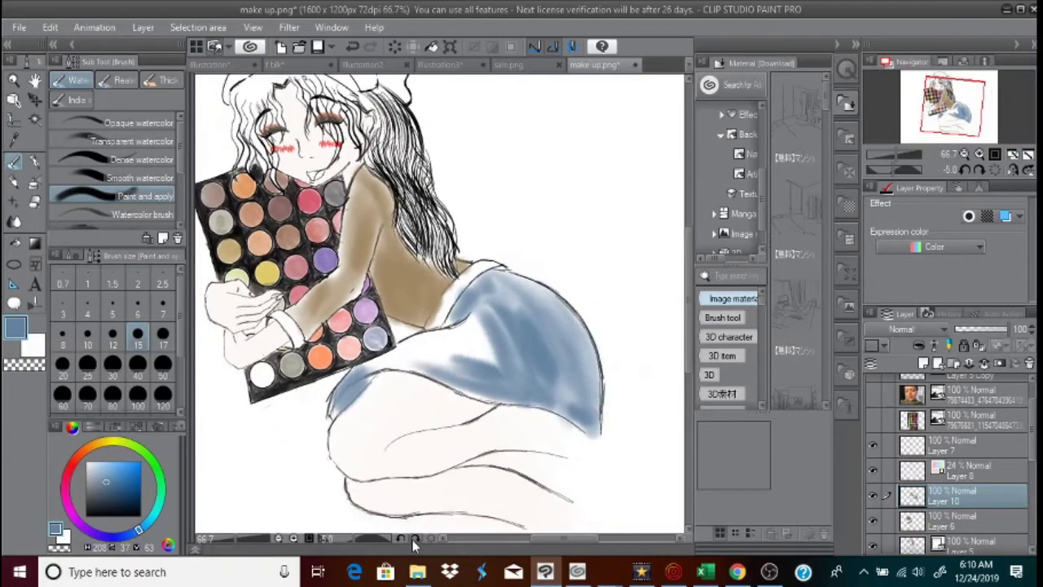
left_click(412, 538)
mouse_move(379, 350)
left_mouse_down()
mouse_move(338, 349)
mouse_move(400, 335)
mouse_move(465, 371)
mouse_move(381, 339)
mouse_move(481, 339)
mouse_move(410, 352)
mouse_move(437, 368)
mouse_move(411, 336)
mouse_move(441, 340)
mouse_move(388, 350)
left_mouse_up()
Paint the skirt's waistband black with the Paint and apply brush at size 5
left_click(141, 515)
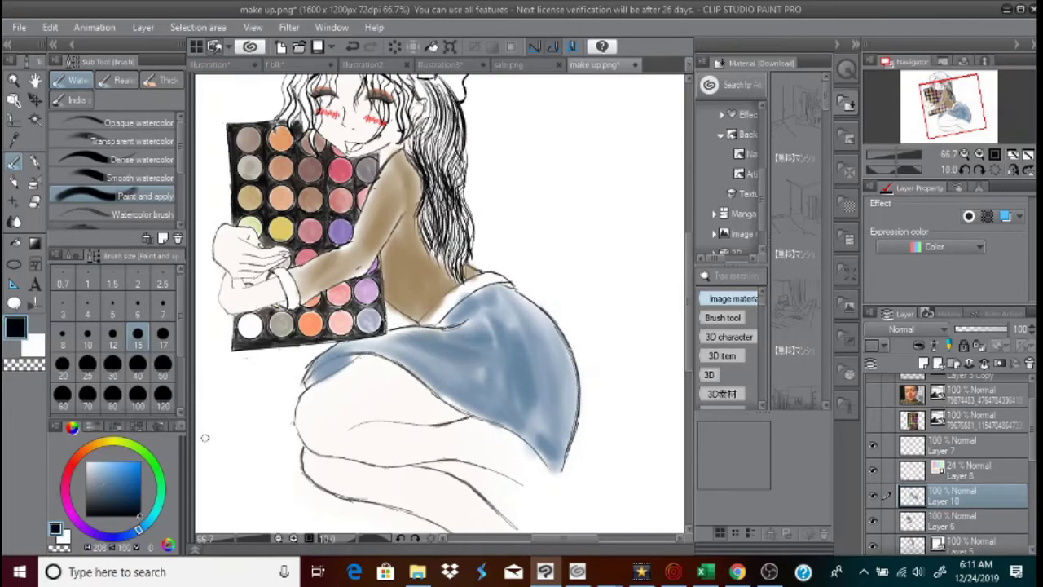
left_click(414, 538)
left_click(415, 538)
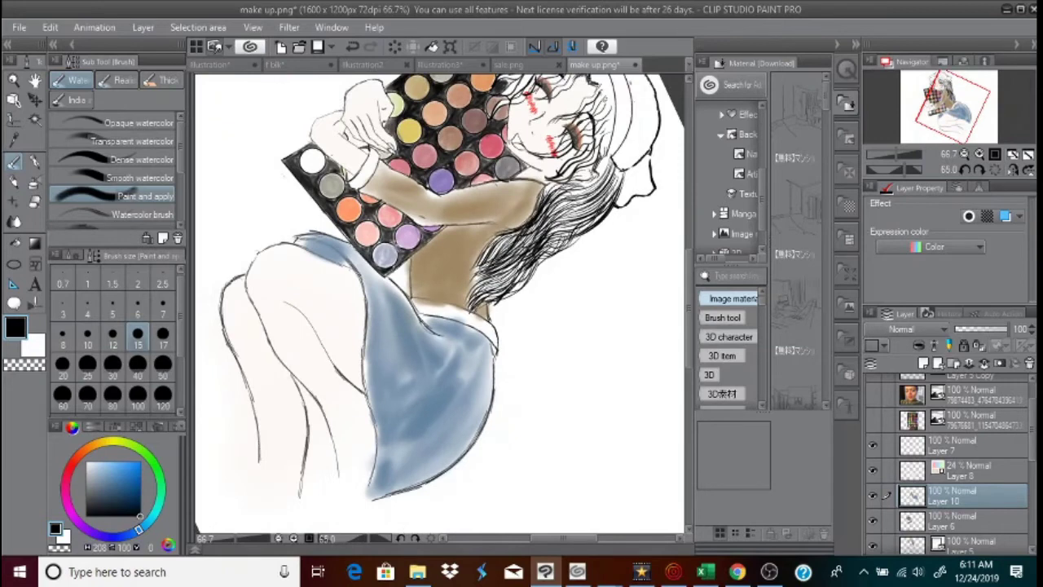
left_click_drag(420, 307, 495, 338)
left_click(357, 46)
left_click(112, 308)
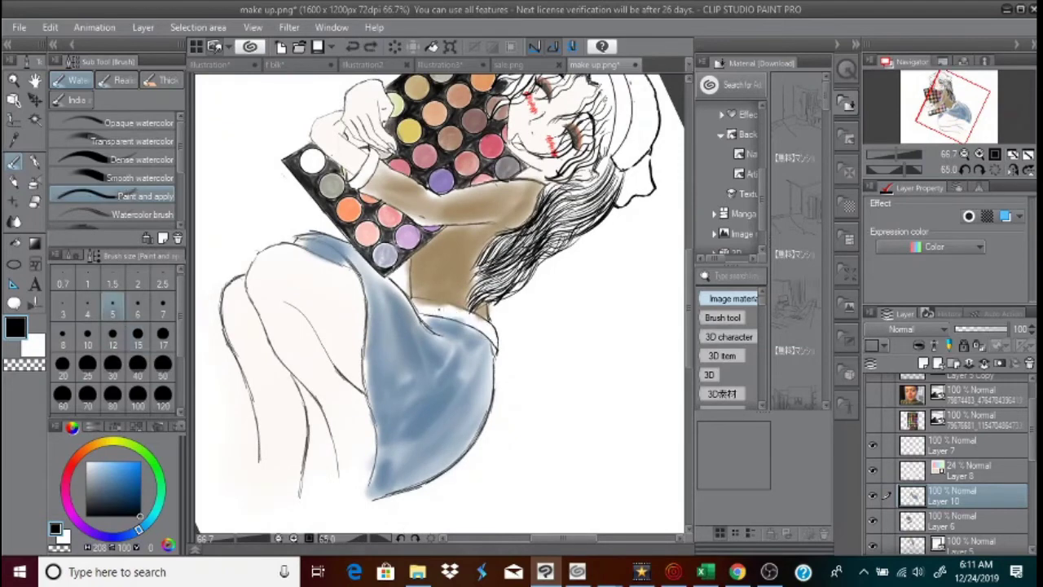
mouse_move(437, 306)
left_mouse_down()
mouse_move(481, 322)
mouse_move(414, 300)
mouse_move(492, 343)
left_mouse_up()
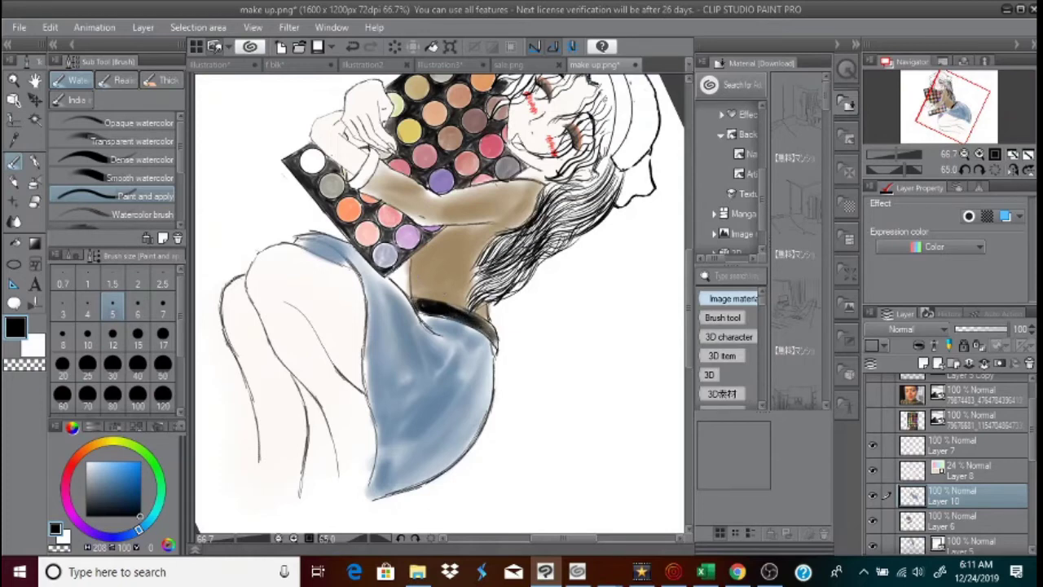
Switch the brush color to a pale yellow with hue 55, saturation 36 and brightness 100 for the hair
left_click_drag(545, 538, 573, 538)
left_click_drag(688, 314, 689, 281)
left_click(387, 538)
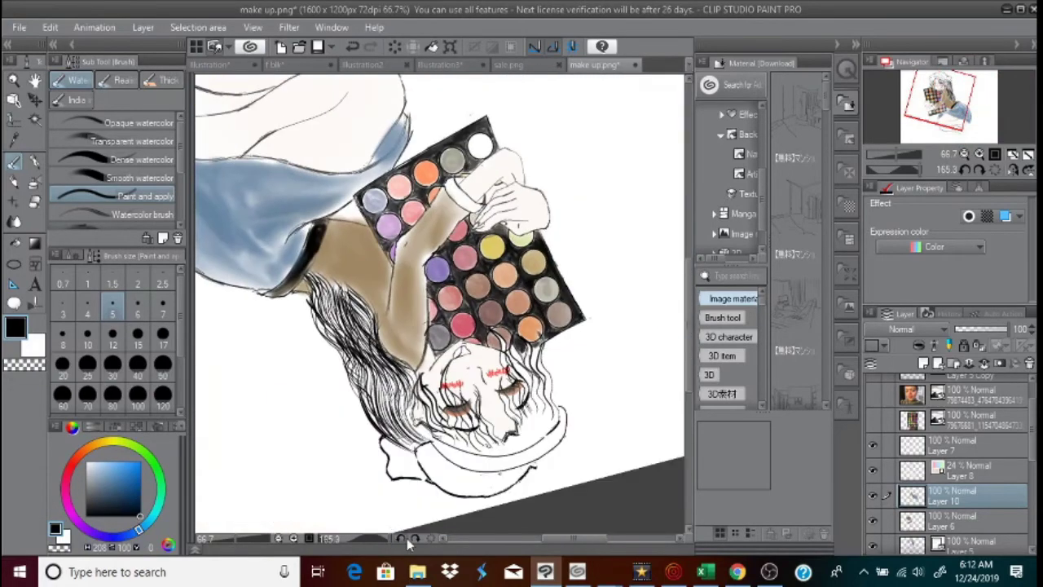
left_click(400, 537)
left_click(401, 537)
left_click(401, 538)
left_click(401, 536)
left_click(401, 537)
left_click(402, 536)
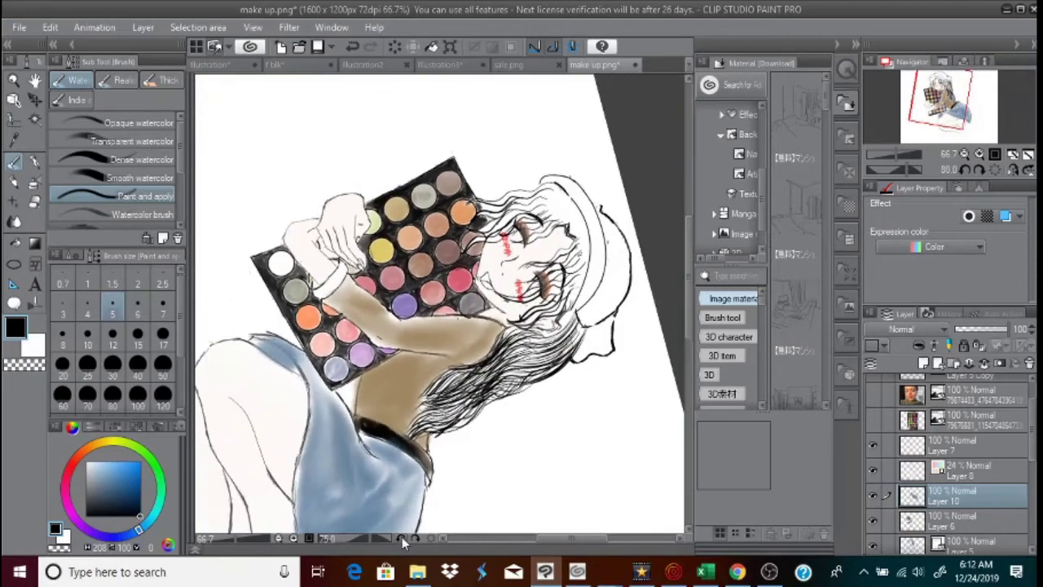
left_click(402, 538)
left_click(402, 538)
left_click(402, 538)
left_click(402, 538)
left_click(402, 538)
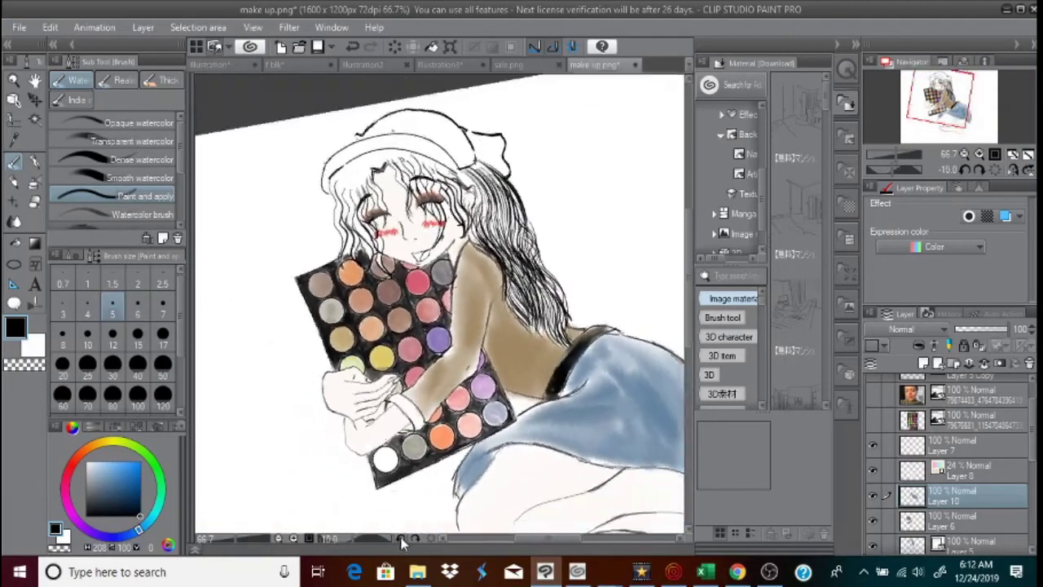
left_click(401, 538)
left_click(402, 538)
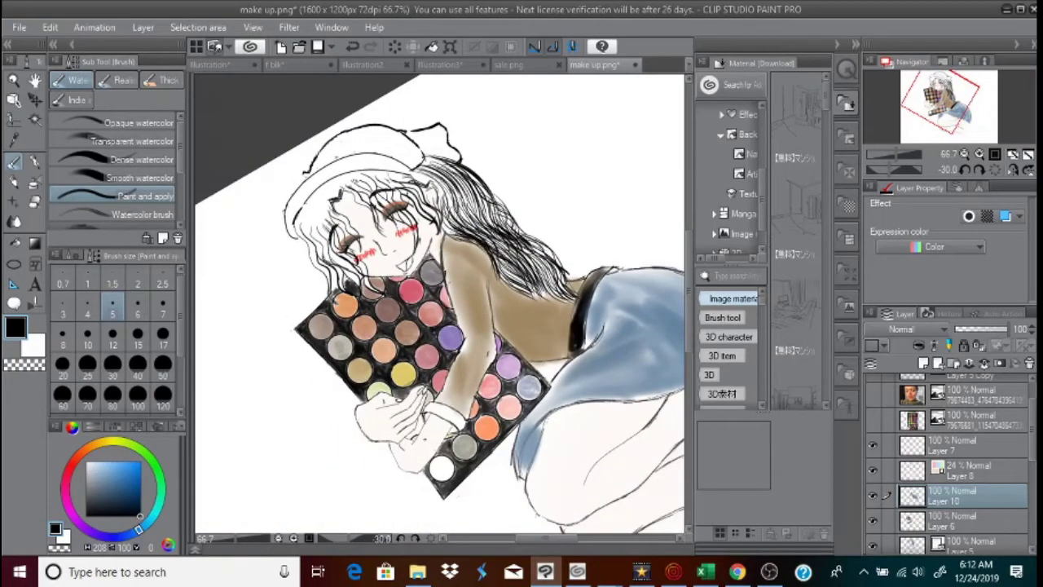
left_click(86, 502)
left_click(294, 538)
left_click(295, 537)
left_click_drag(688, 297, 689, 262)
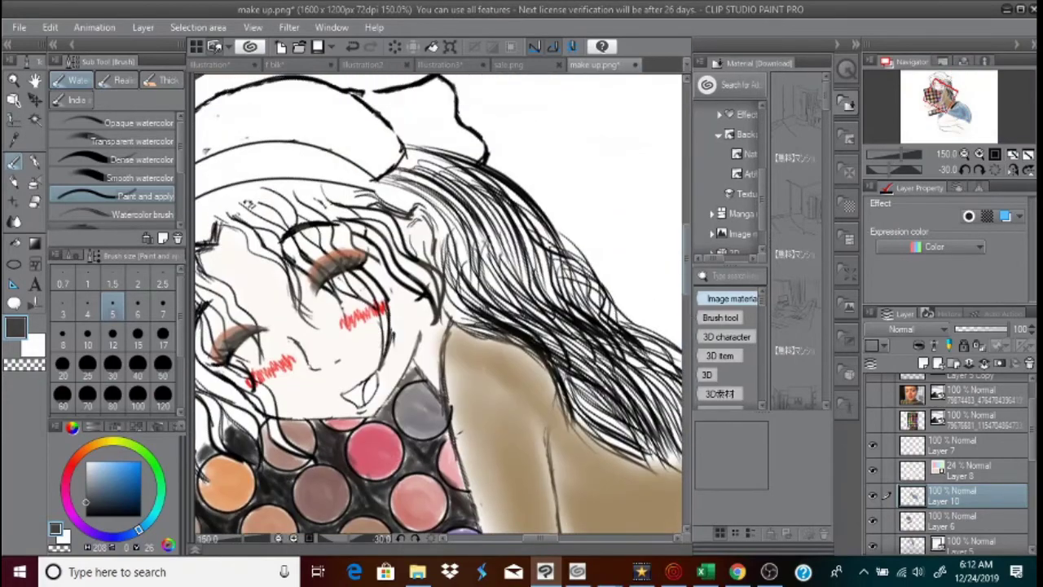
left_click(108, 441)
left_click(105, 462)
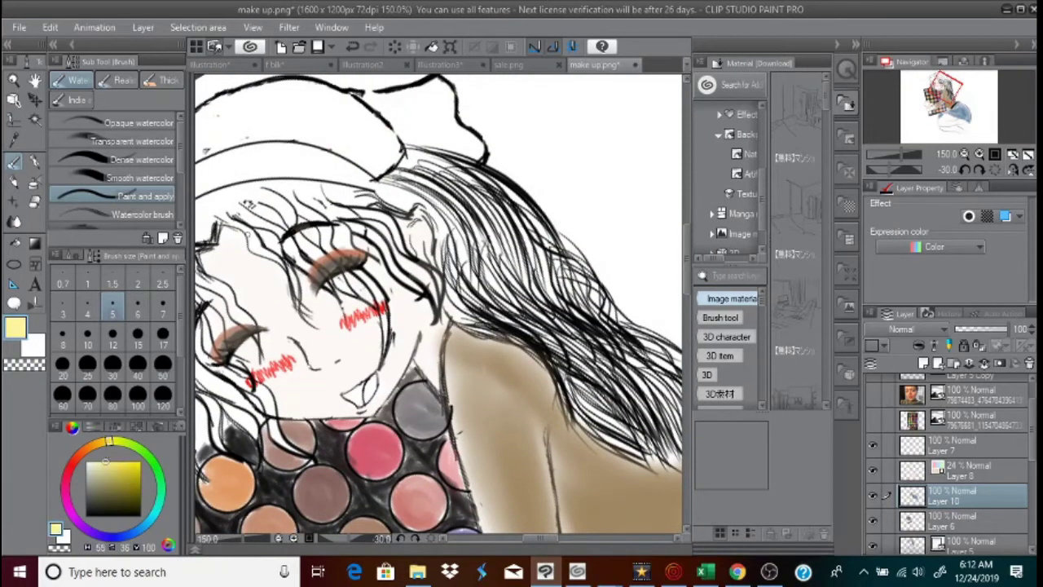
left_click_drag(247, 235, 285, 268)
left_click_drag(232, 217, 252, 233)
left_click(353, 47)
left_click(353, 47)
Paint the bangs over the eye nearest the ear pale yellow with the brush at size 4
left_click(88, 307)
left_click_drag(247, 204, 318, 281)
mouse_move(301, 241)
left_mouse_down()
mouse_move(338, 285)
mouse_move(332, 265)
mouse_move(277, 196)
left_mouse_up()
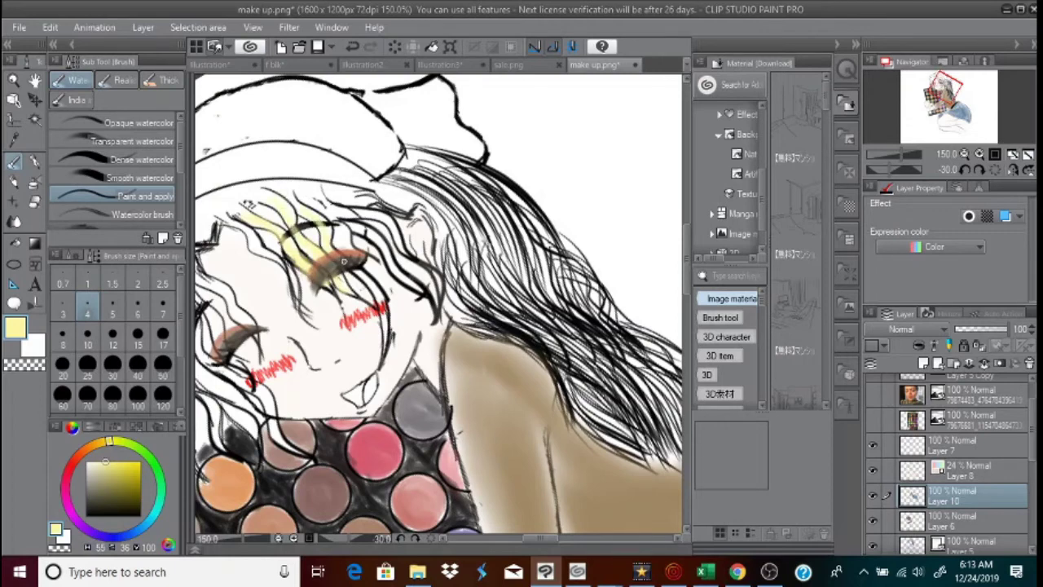
left_click_drag(344, 261, 388, 341)
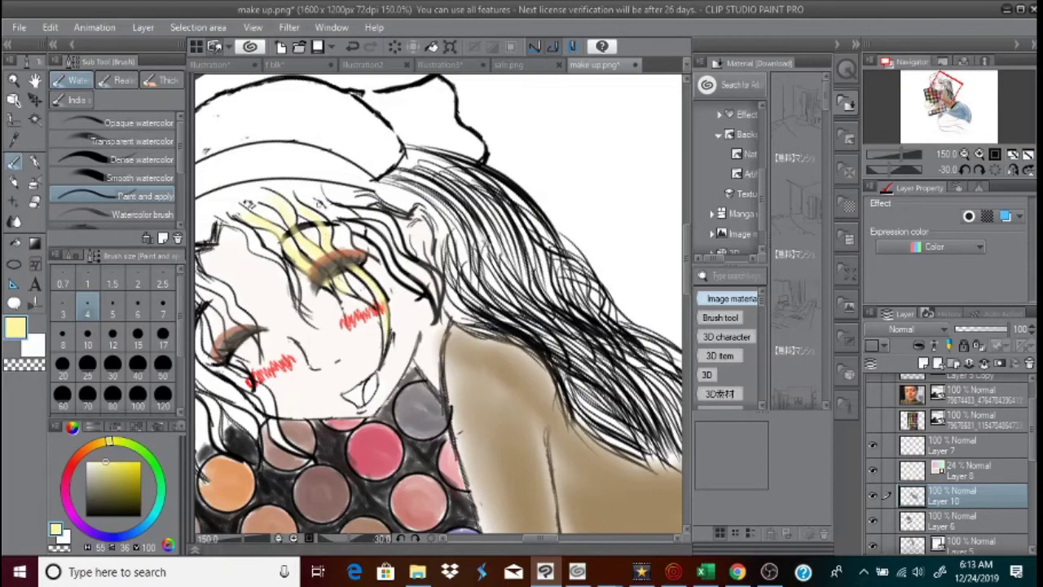
left_click_drag(358, 230, 412, 285)
left_click_drag(353, 212, 408, 256)
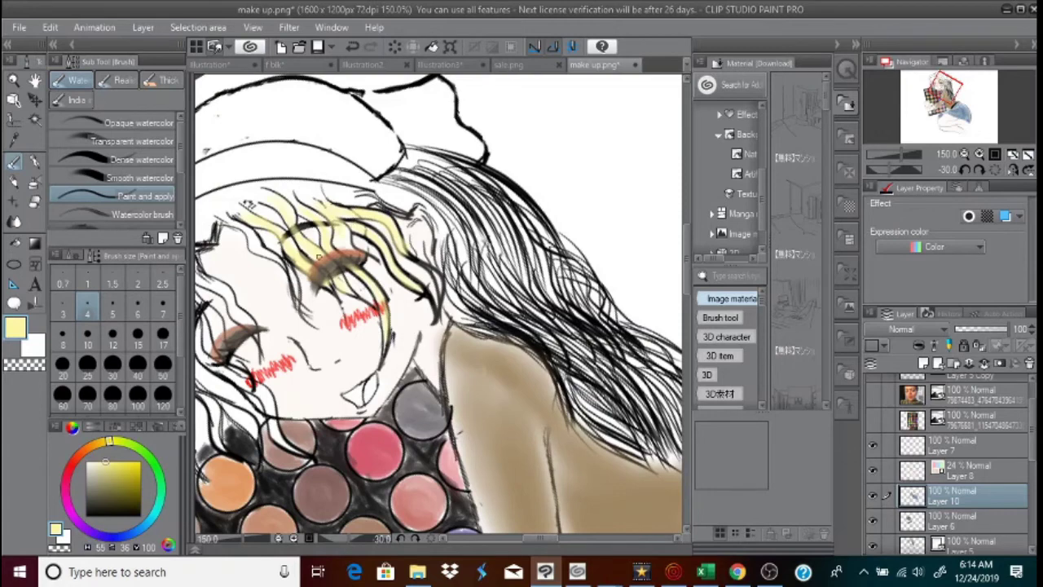
Paint the wavy strands over the other eye and down to the palette with the same pale yellow
left_click_drag(532, 537, 516, 538)
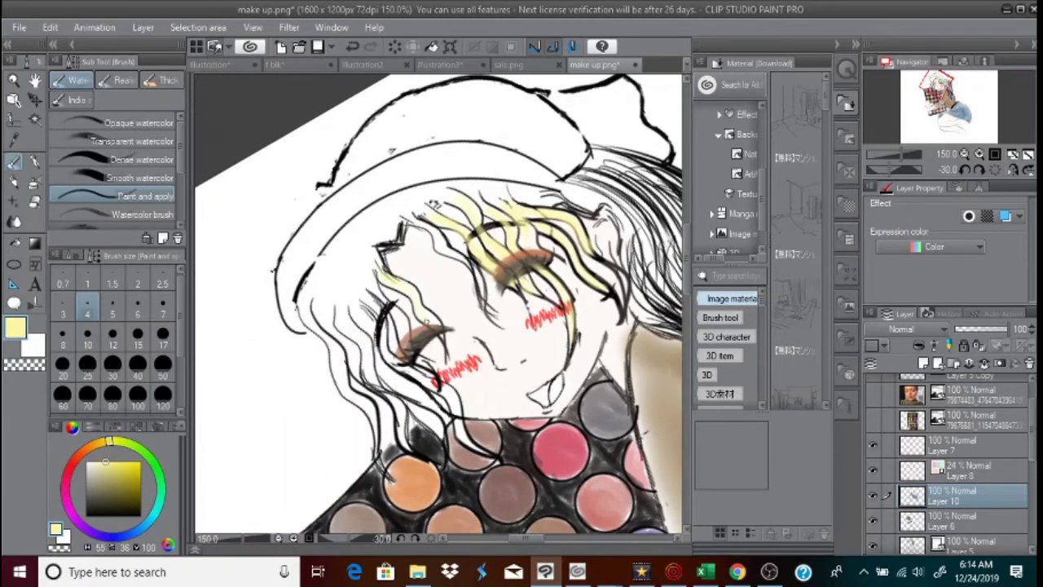
left_click_drag(397, 277, 412, 300)
mouse_move(407, 353)
left_mouse_down()
mouse_move(380, 287)
mouse_move(393, 336)
mouse_move(377, 307)
mouse_move(378, 334)
mouse_move(374, 308)
left_mouse_up()
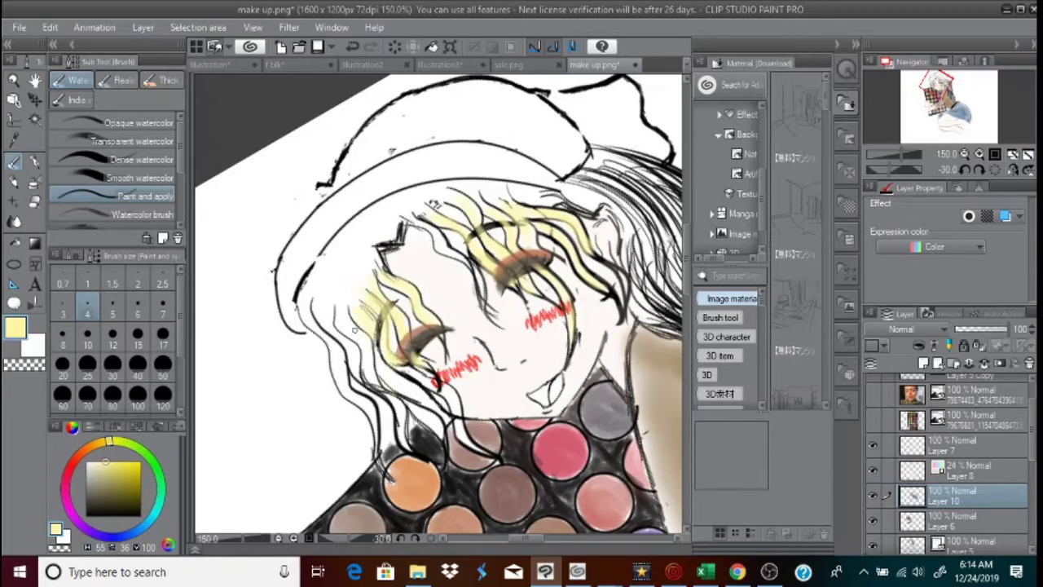
mouse_move(304, 311)
left_mouse_down()
mouse_move(354, 383)
mouse_move(322, 343)
left_mouse_up()
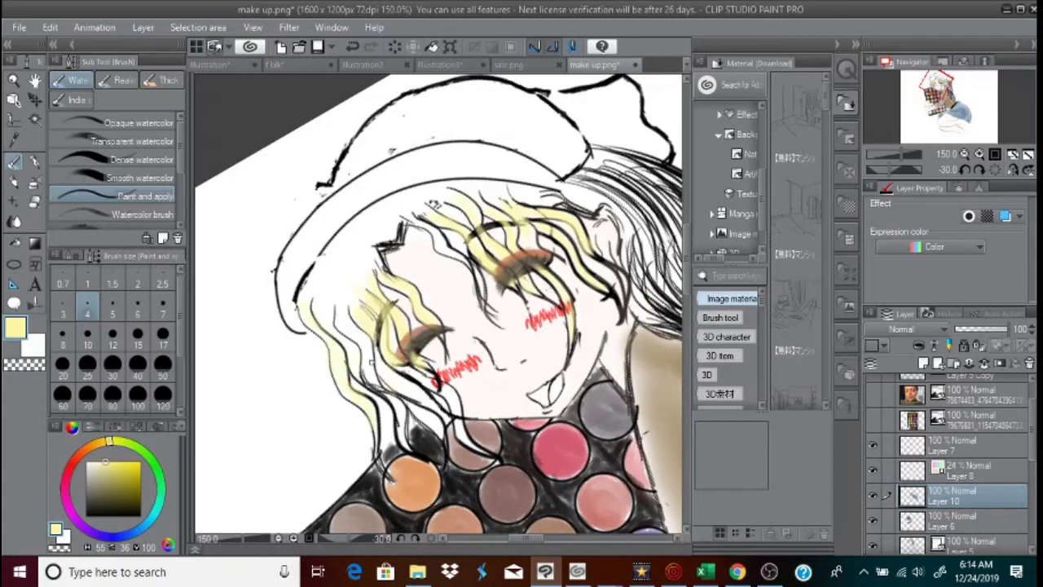
left_click_drag(392, 396, 411, 448)
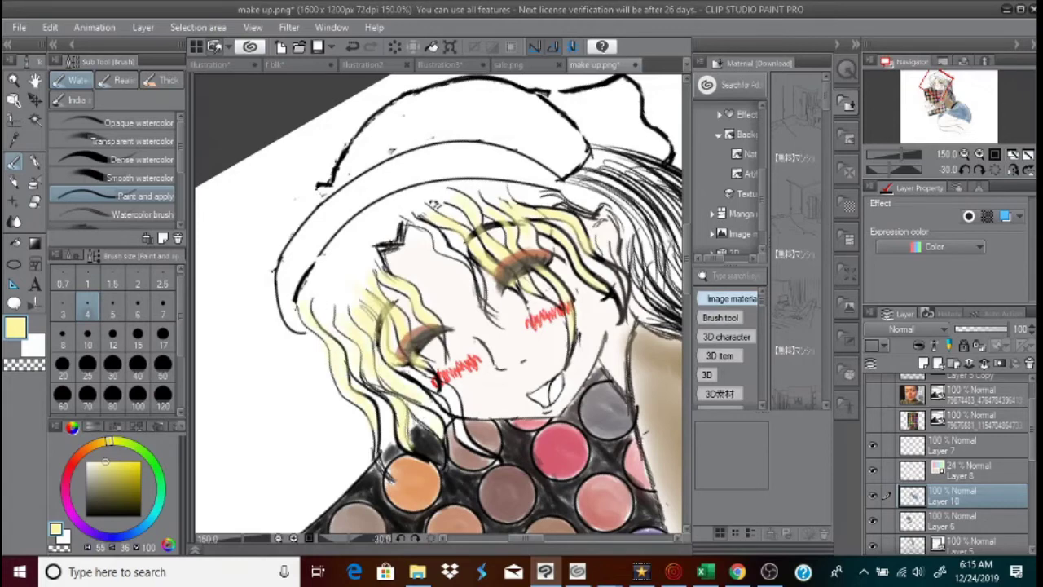
mouse_move(406, 364)
left_mouse_down()
mouse_move(447, 389)
mouse_move(477, 445)
mouse_move(448, 391)
left_mouse_up()
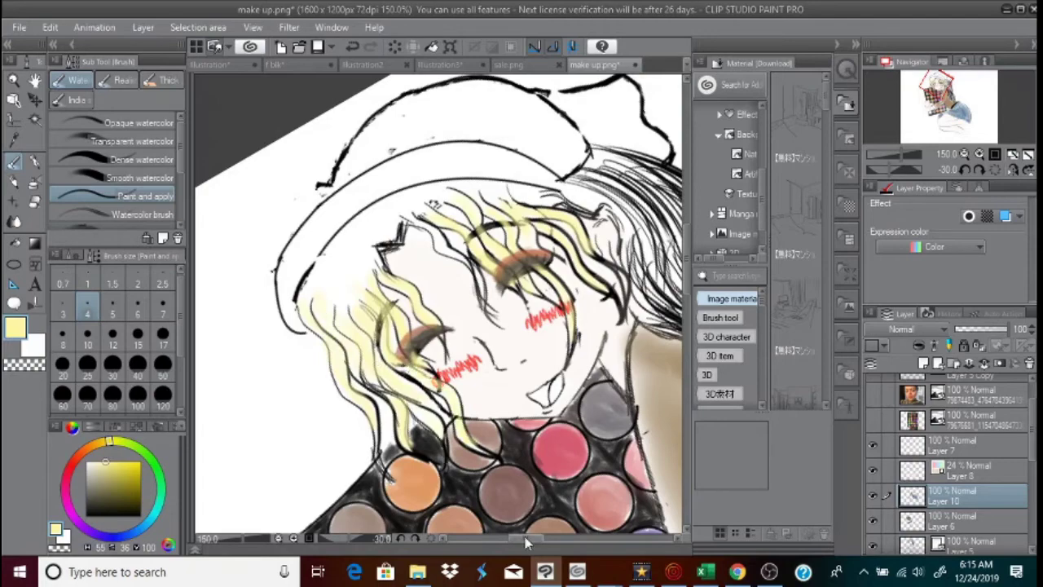
Paint the loose forehead strand pale yellow, then fill the hair beneath the hat's brim using brush sizes 30 and 10
left_click_drag(526, 538, 541, 539)
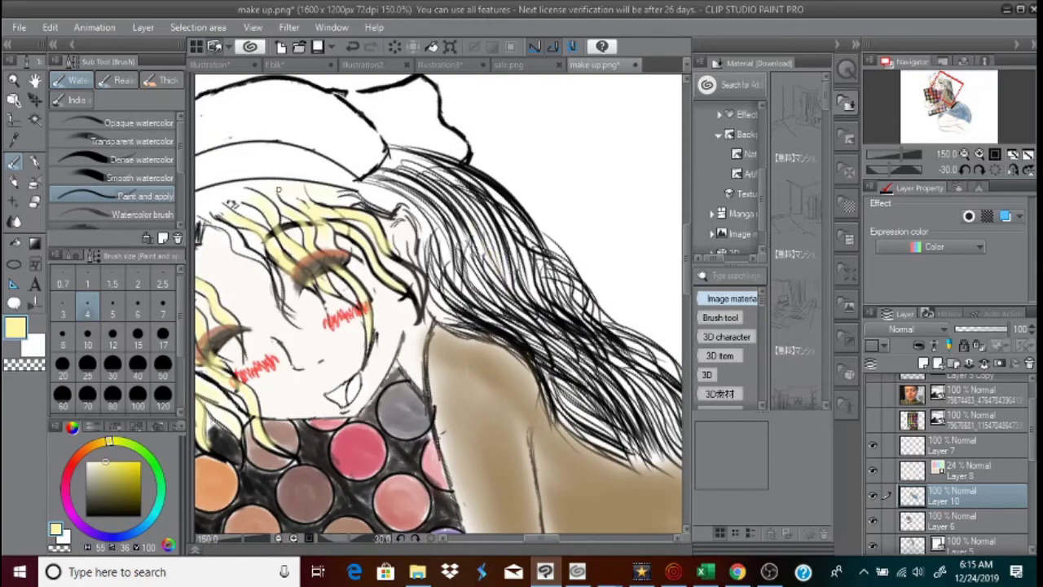
left_click_drag(540, 539, 527, 538)
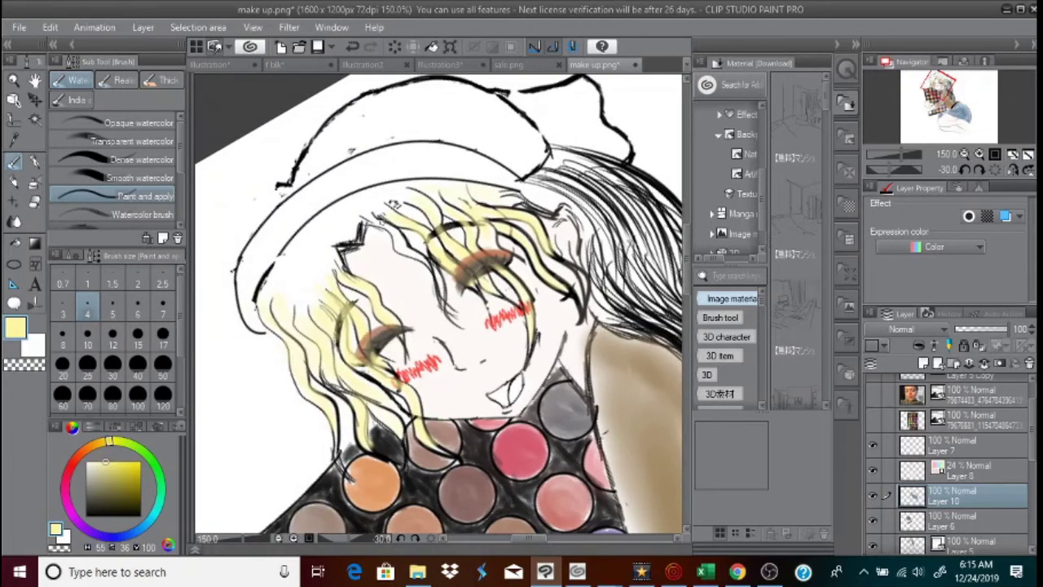
left_click_drag(382, 223, 440, 294)
left_click(113, 368)
left_click_drag(309, 265, 288, 291)
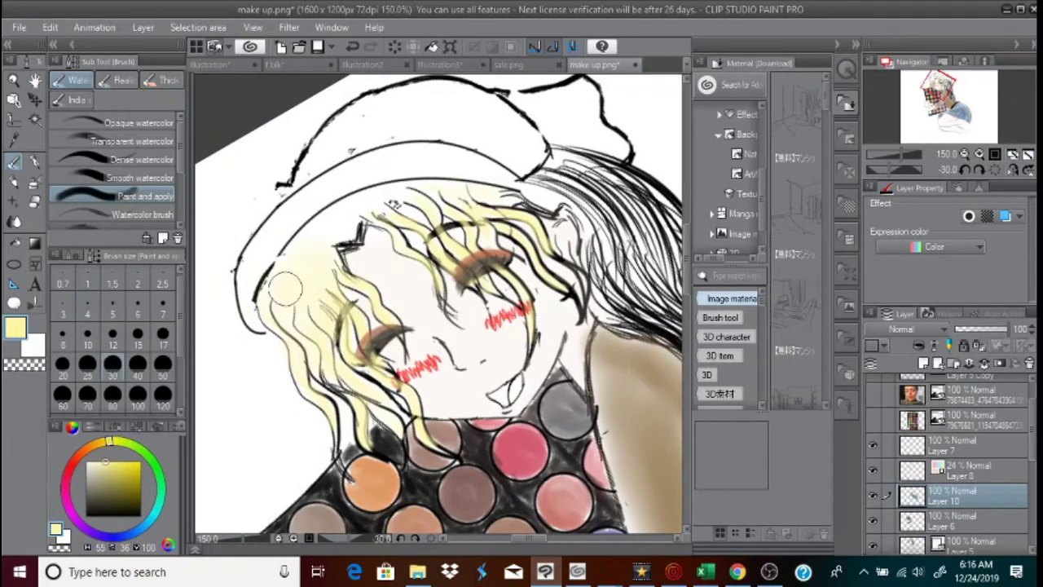
left_click(88, 336)
left_click_drag(357, 204, 322, 232)
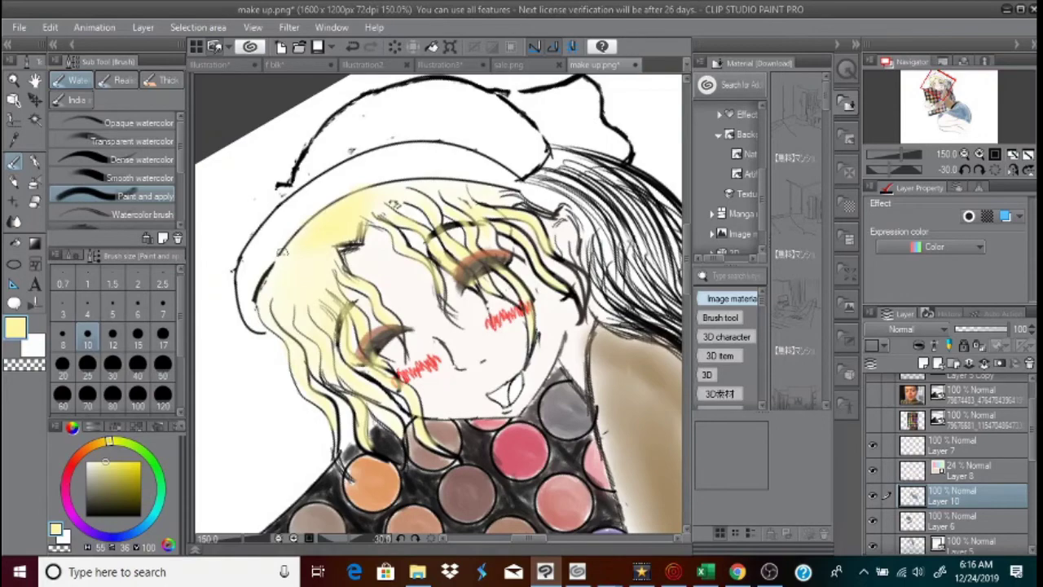
left_click(13, 223)
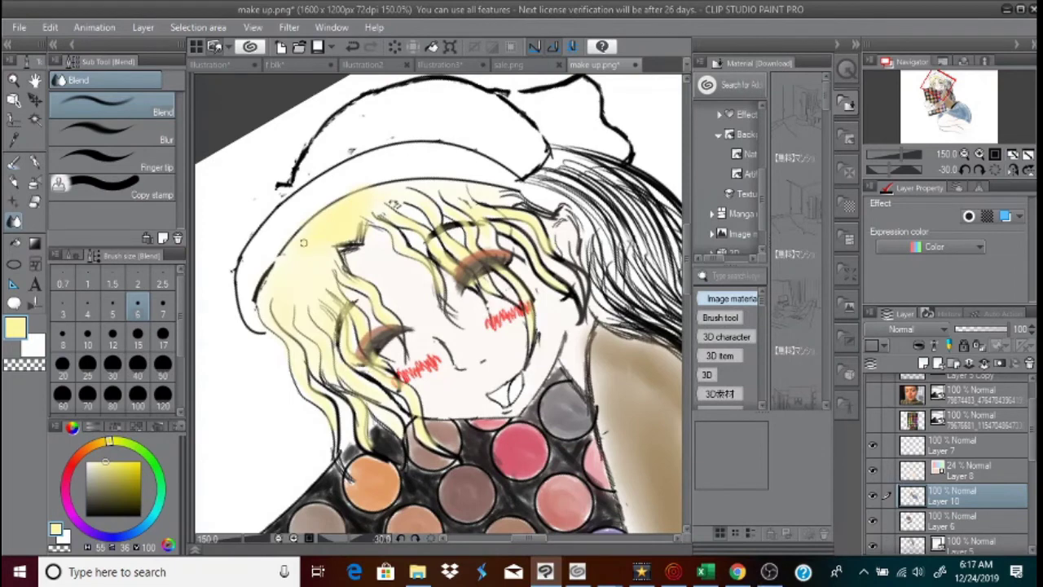
key("b")
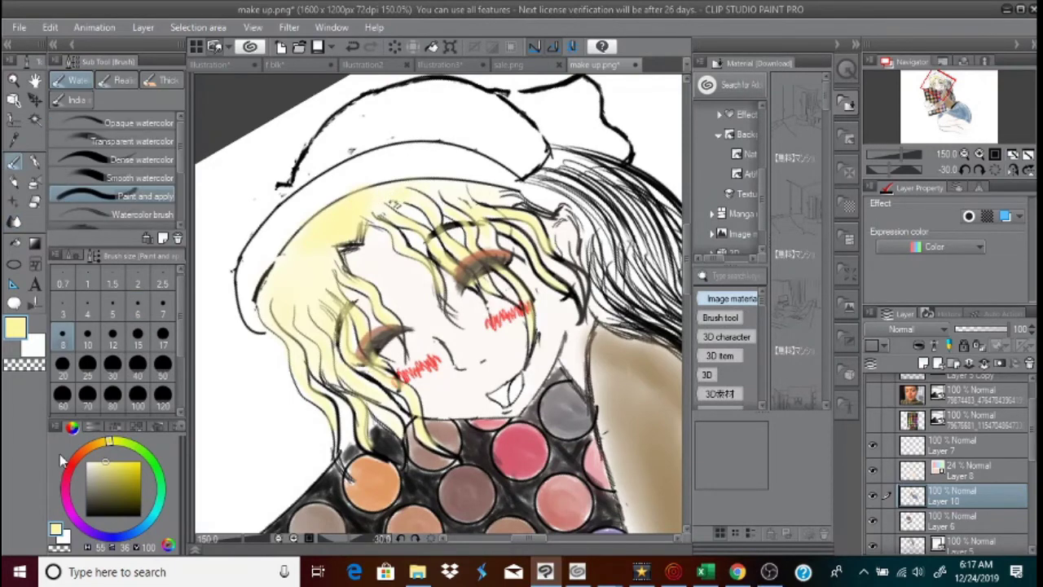
Paint the pointed bow at the back of the hat orange-red with hue 12, saturation 100 and brightness 100
left_click(77, 456)
left_click_drag(115, 465, 140, 462)
left_click_drag(533, 539, 541, 540)
scroll(687, 300, "up", 3)
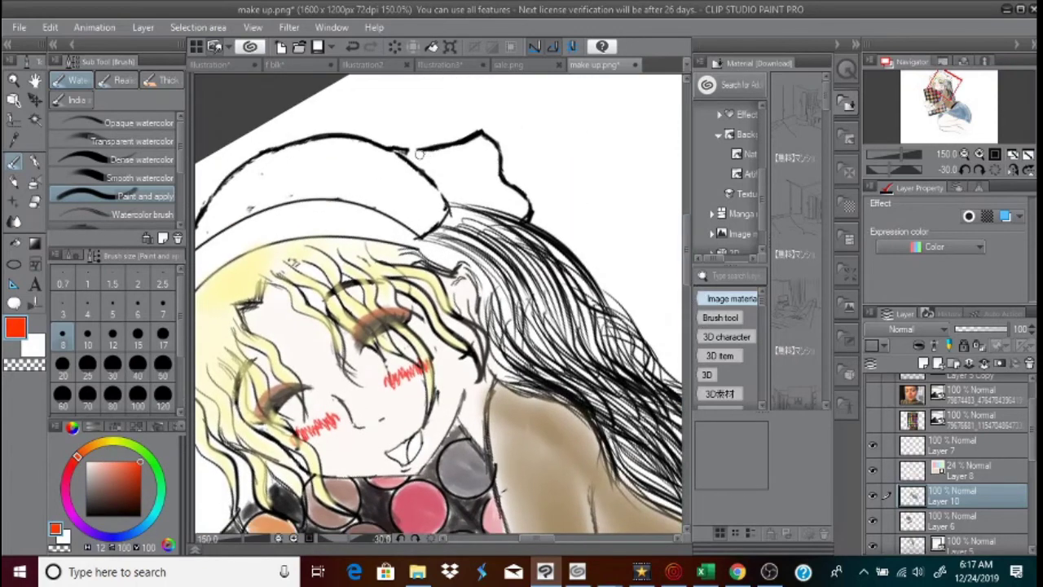
mouse_move(415, 152)
left_mouse_down()
mouse_move(452, 163)
mouse_move(455, 183)
mouse_move(424, 160)
mouse_move(459, 163)
mouse_move(489, 186)
mouse_move(484, 148)
mouse_move(481, 176)
mouse_move(493, 186)
mouse_move(437, 166)
mouse_move(450, 166)
mouse_move(429, 170)
mouse_move(470, 198)
mouse_move(423, 161)
mouse_move(450, 159)
left_mouse_up()
Paint the hat's whole brim salmon with hue 12, saturation 53 and brightness 100
left_click(350, 499, "alt")
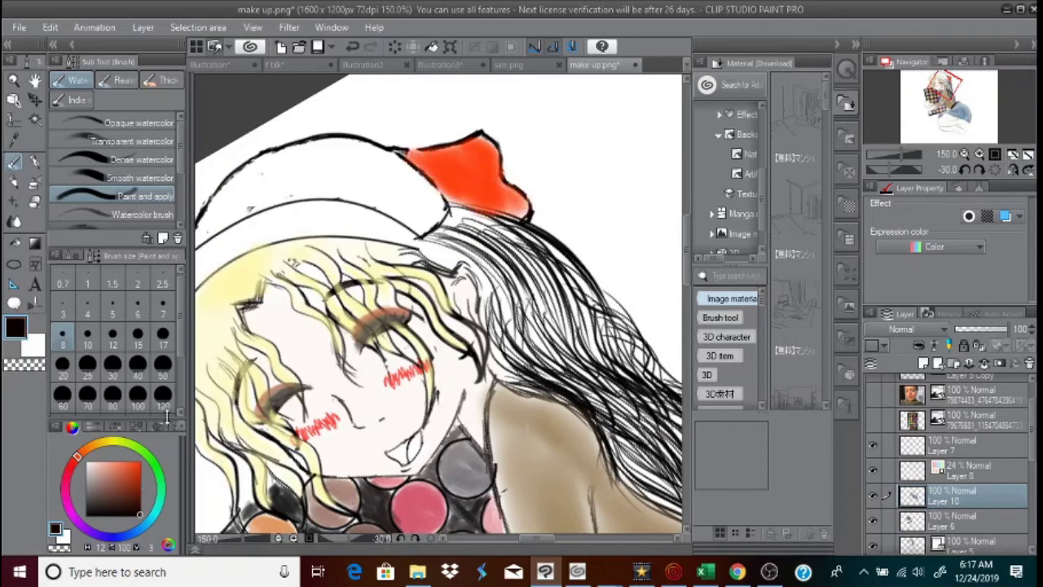
left_click_drag(116, 475, 115, 462)
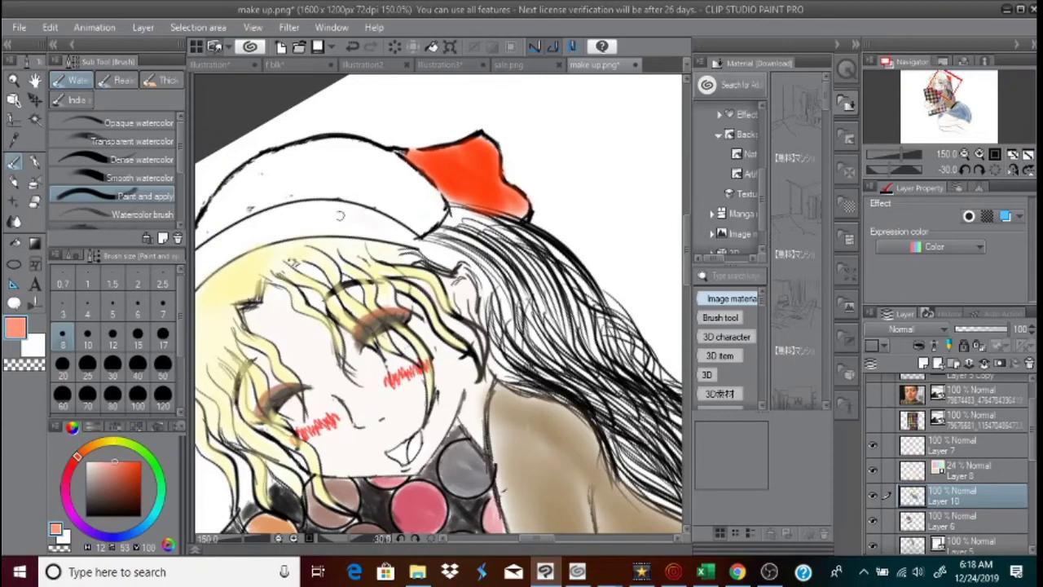
mouse_move(393, 229)
left_mouse_down()
mouse_move(259, 222)
mouse_move(282, 219)
mouse_move(229, 238)
left_mouse_up()
key("ctrl+z")
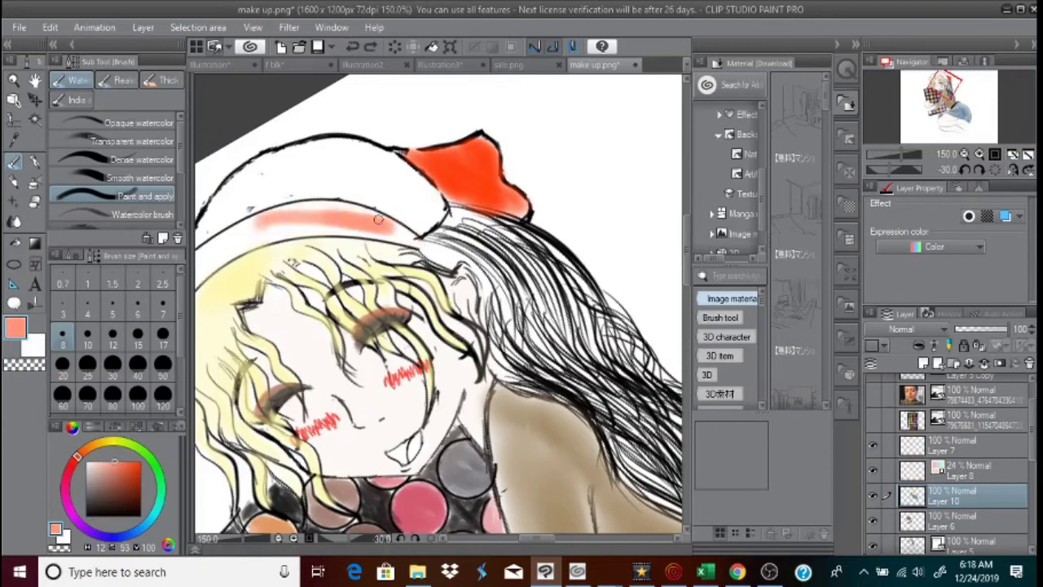
mouse_move(393, 232)
left_mouse_down()
mouse_move(401, 232)
mouse_move(286, 215)
mouse_move(416, 238)
left_mouse_up()
left_click_drag(326, 209, 230, 230)
left_click_drag(528, 538, 518, 540)
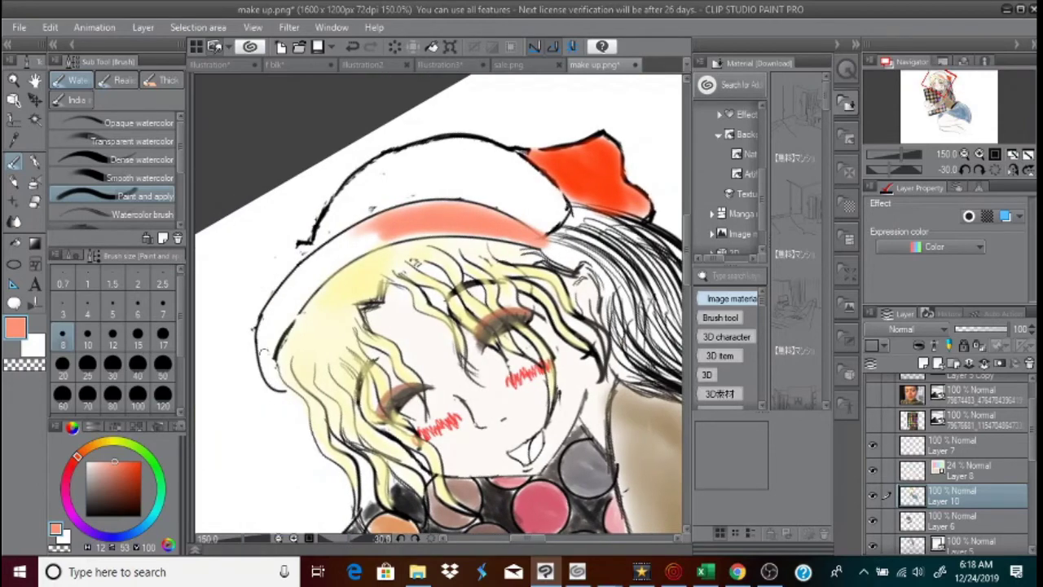
mouse_move(266, 339)
left_mouse_down()
mouse_move(265, 356)
mouse_move(269, 303)
left_mouse_up()
mouse_move(275, 355)
left_mouse_down()
mouse_move(263, 350)
mouse_move(269, 309)
left_mouse_up()
left_click(414, 539)
mouse_move(331, 224)
left_mouse_down()
mouse_move(402, 207)
mouse_move(331, 230)
mouse_move(445, 220)
mouse_move(259, 259)
mouse_move(481, 215)
left_mouse_up()
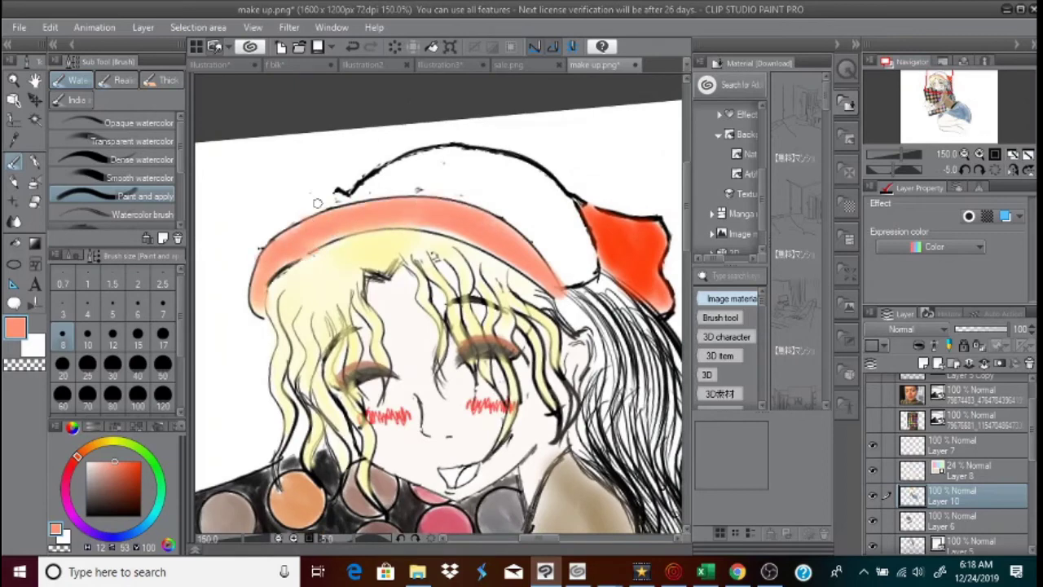
Draw the missing front outline of the hat's crown on Layer 5 in near-black with the G-pen at size 2.5
left_click(962, 546)
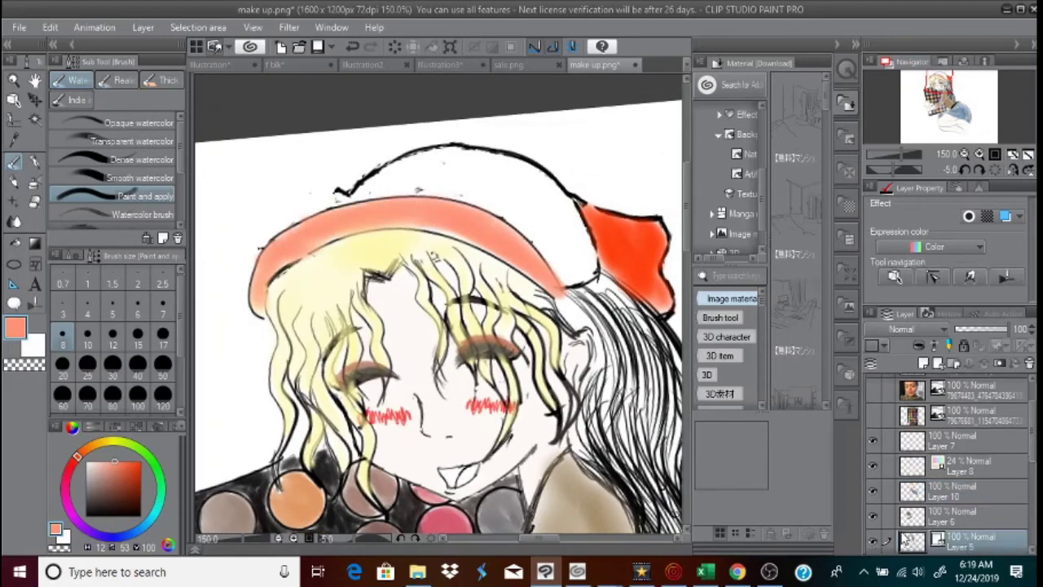
left_click(35, 161)
left_click(115, 508)
mouse_move(292, 198)
left_mouse_down()
mouse_move(267, 245)
mouse_move(318, 181)
mouse_move(377, 150)
mouse_move(404, 166)
left_mouse_up()
left_click(353, 47)
left_click(415, 538)
left_click_drag(346, 150, 398, 160)
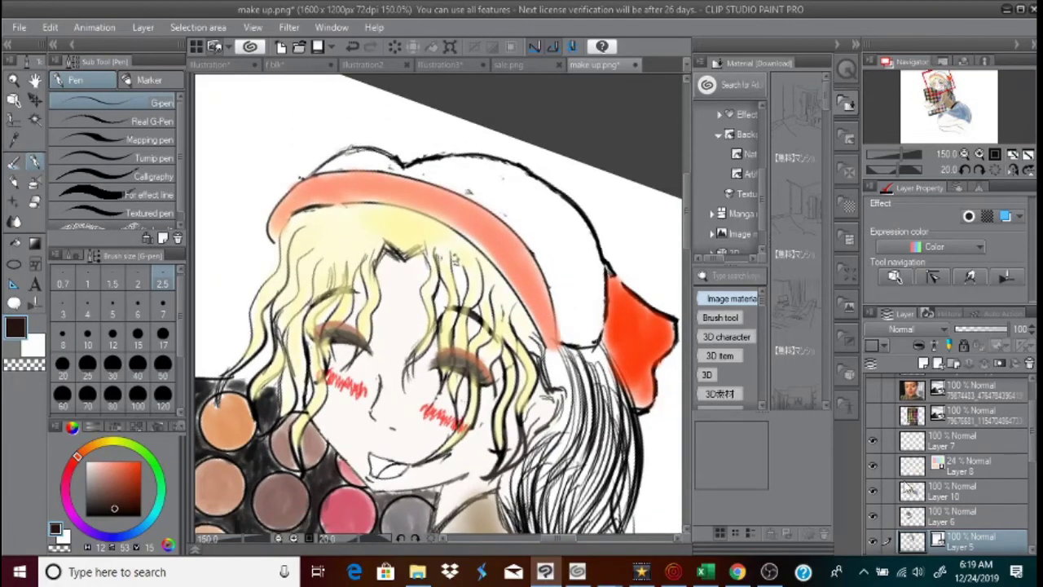
Paint the small front part of the hat's crown on Layer 6 with a pale cream sampled from the drawing
left_click(903, 505)
left_click(11, 164)
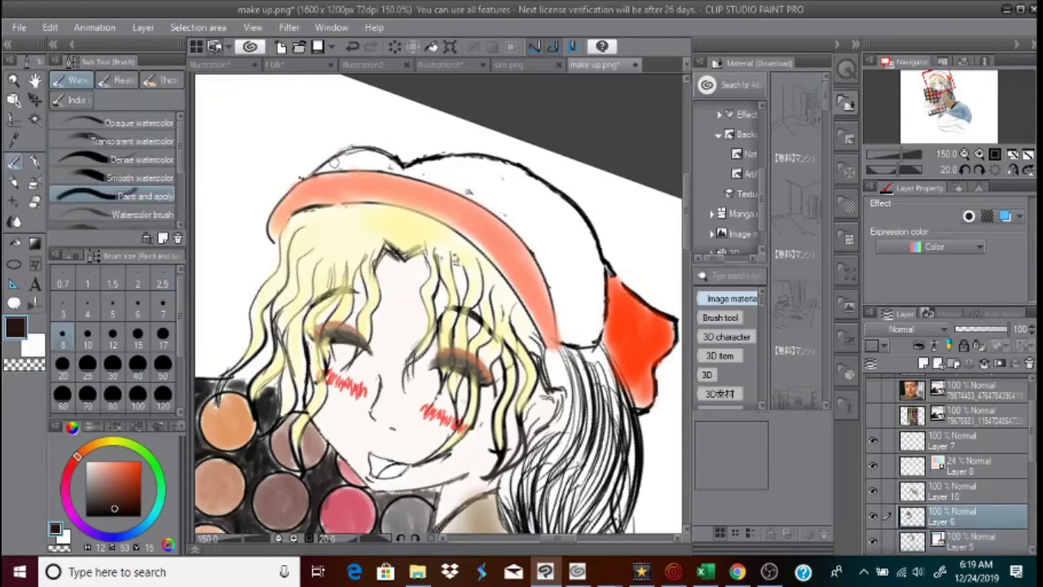
mouse_move(346, 155)
left_mouse_down()
mouse_move(398, 158)
mouse_move(335, 154)
left_mouse_up()
key("ctrl+z")
left_click(13, 142)
left_click(306, 232)
left_click(14, 162)
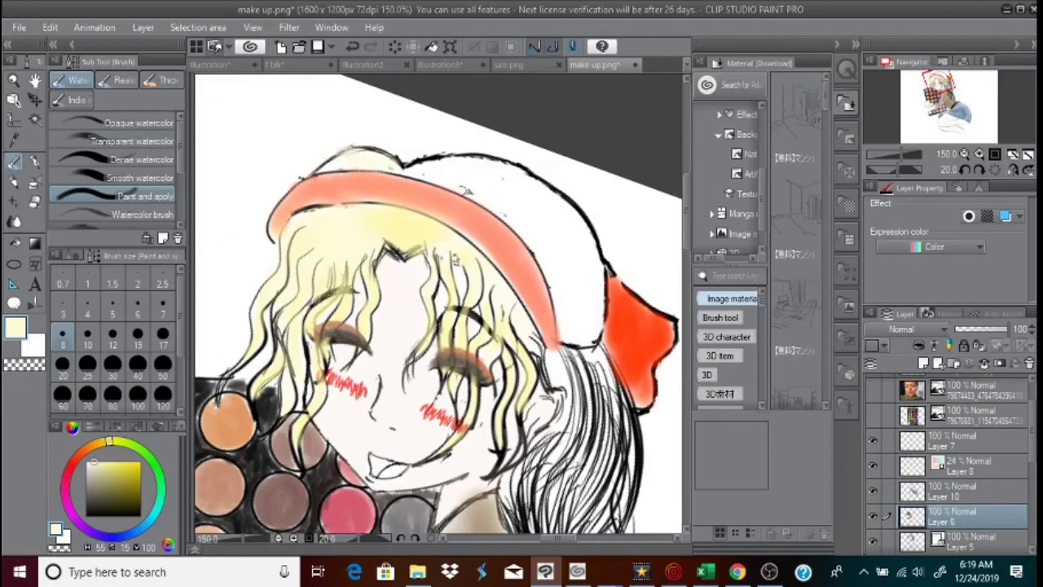
Fill the hat's large main crown with the same pale cream up to its outline
left_click_drag(446, 190, 524, 221)
mouse_move(594, 297)
left_mouse_down()
mouse_move(603, 322)
mouse_move(589, 310)
left_mouse_up()
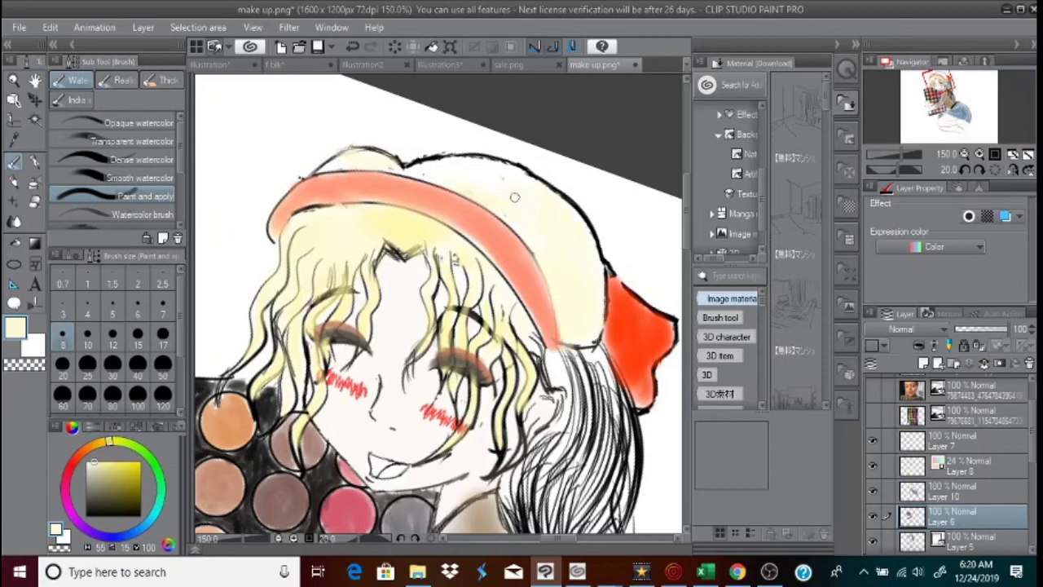
left_click_drag(499, 164, 468, 161)
left_click_drag(575, 234, 571, 298)
left_click_drag(452, 169, 438, 161)
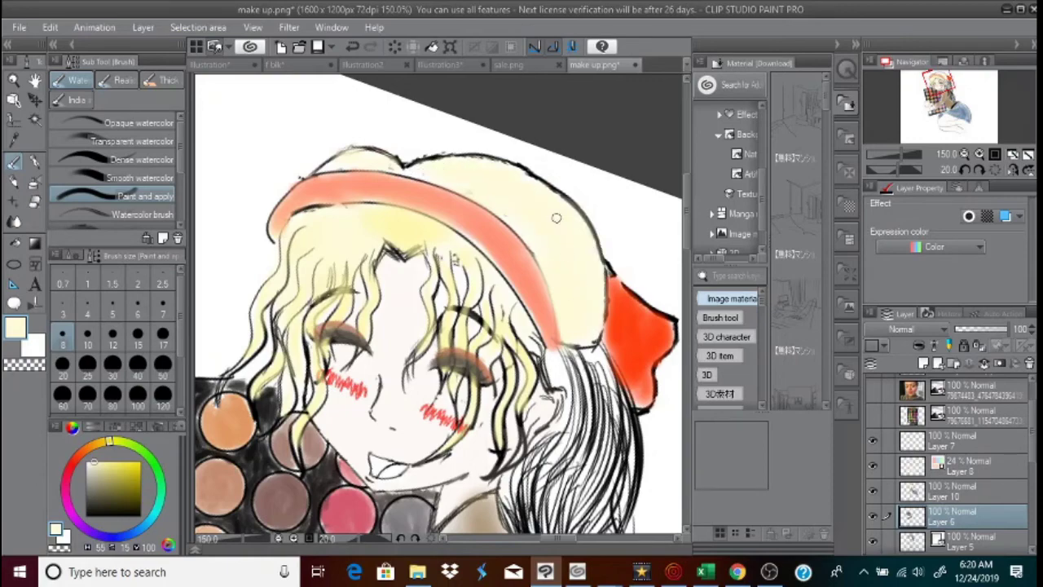
Add a new layer directly below Layer 6 and lower its opacity to 39%
left_click_drag(687, 212, 687, 235)
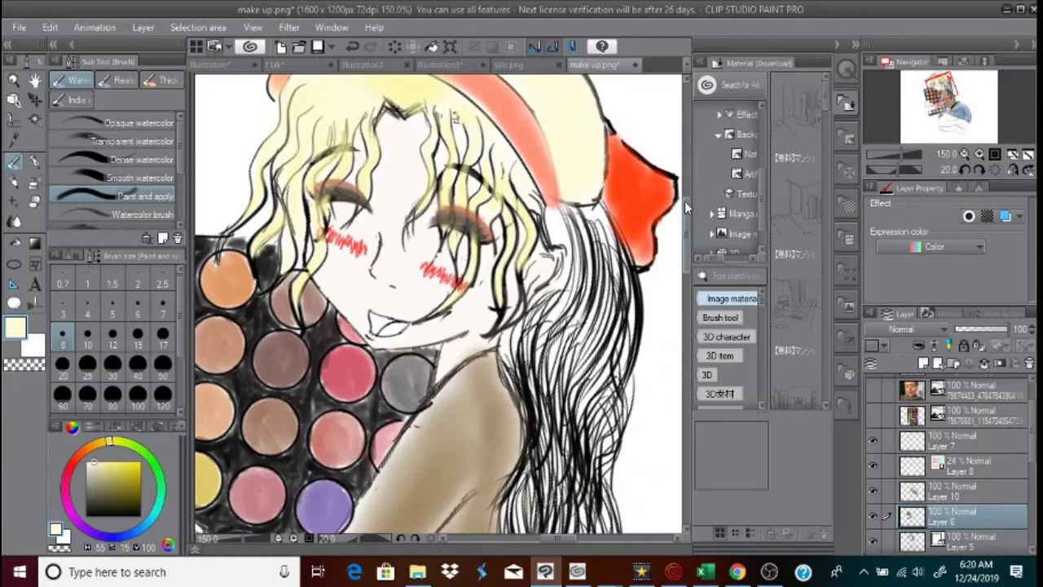
left_click(924, 363)
left_click_drag(902, 516, 901, 536)
left_click(978, 328)
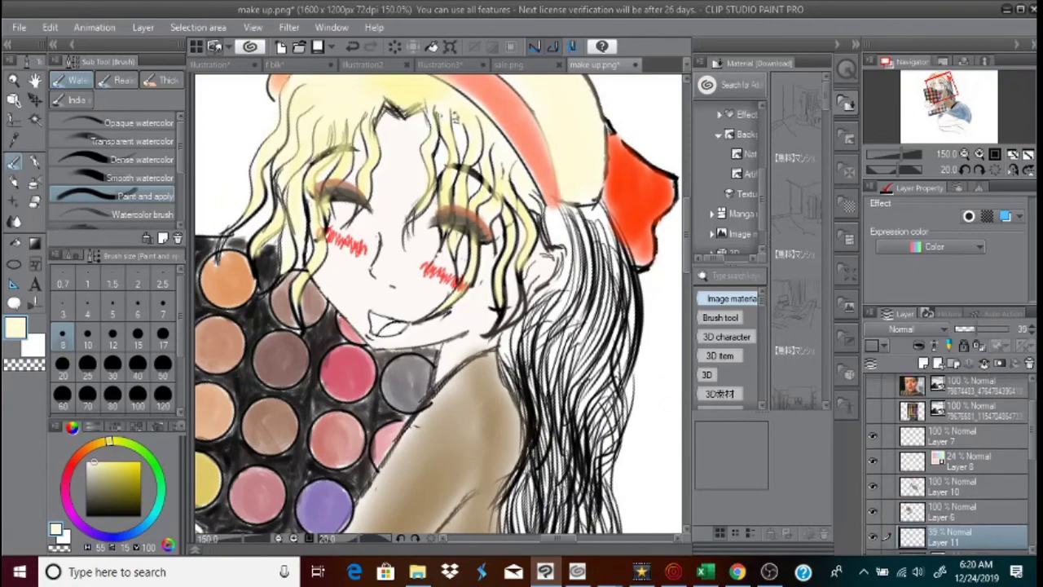
Paint the girl's long hair behind her shoulder pale cream on Layer 11 and set the layer's opacity to 55%
mouse_move(612, 358)
left_mouse_down()
mouse_move(591, 209)
mouse_move(556, 228)
left_mouse_up()
left_click_drag(569, 326, 607, 213)
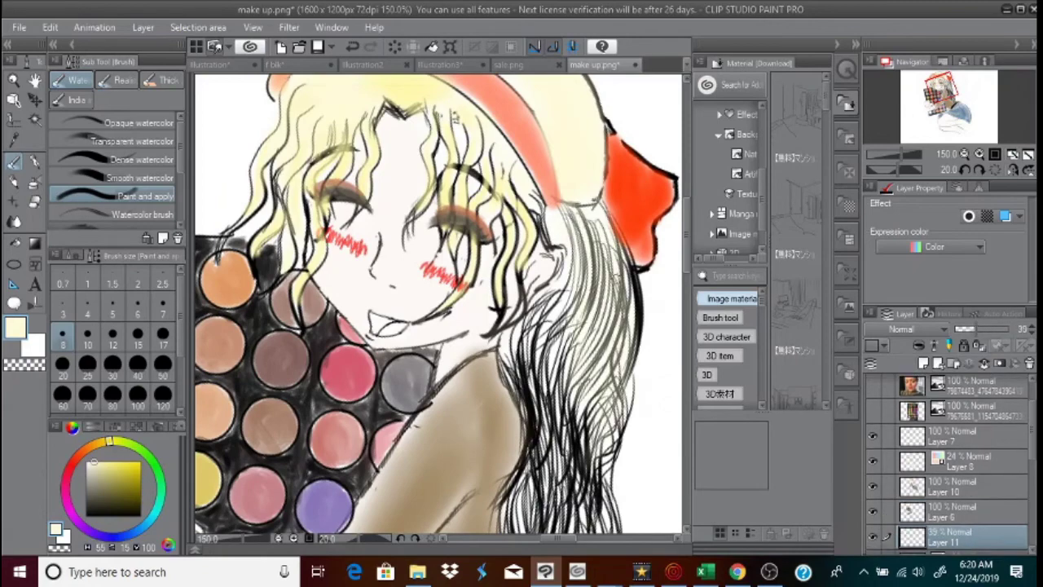
left_click_drag(687, 227, 689, 269)
left_click_drag(584, 155, 554, 295)
left_click_drag(559, 200, 509, 310)
left_click_drag(531, 223, 507, 318)
mouse_move(612, 186)
left_mouse_down()
mouse_move(579, 381)
mouse_move(562, 405)
left_mouse_up()
mouse_move(690, 281)
left_mouse_down()
mouse_move(687, 319)
mouse_move(683, 278)
left_mouse_up()
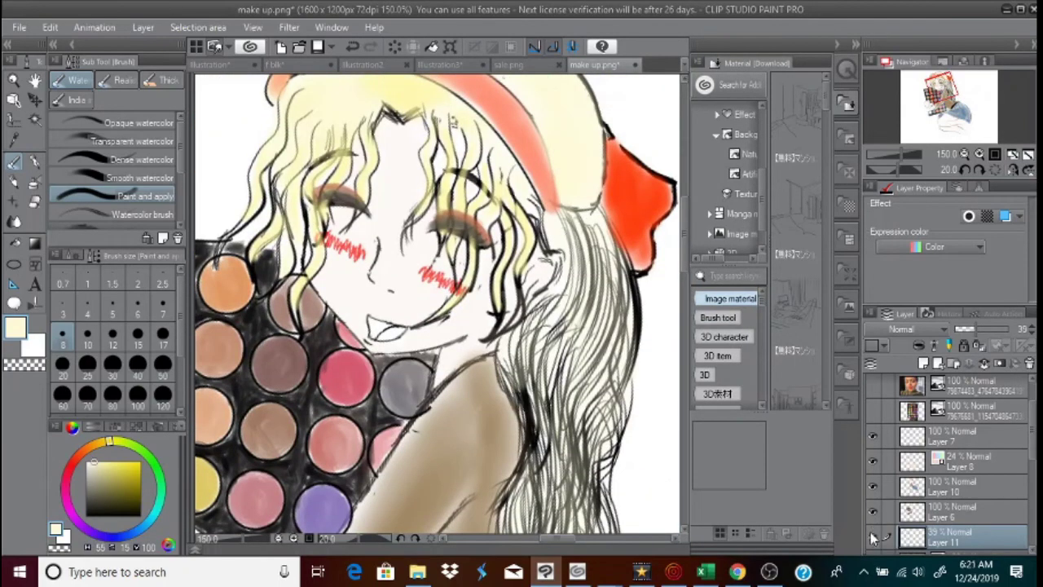
left_click_drag(966, 329, 984, 321)
left_click(279, 538)
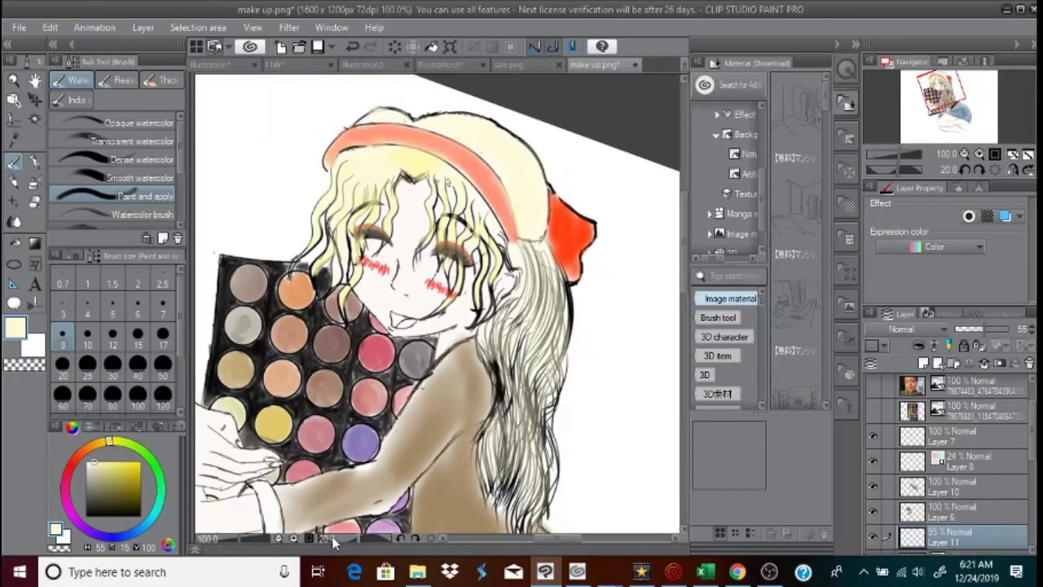
left_click(897, 487)
key("e")
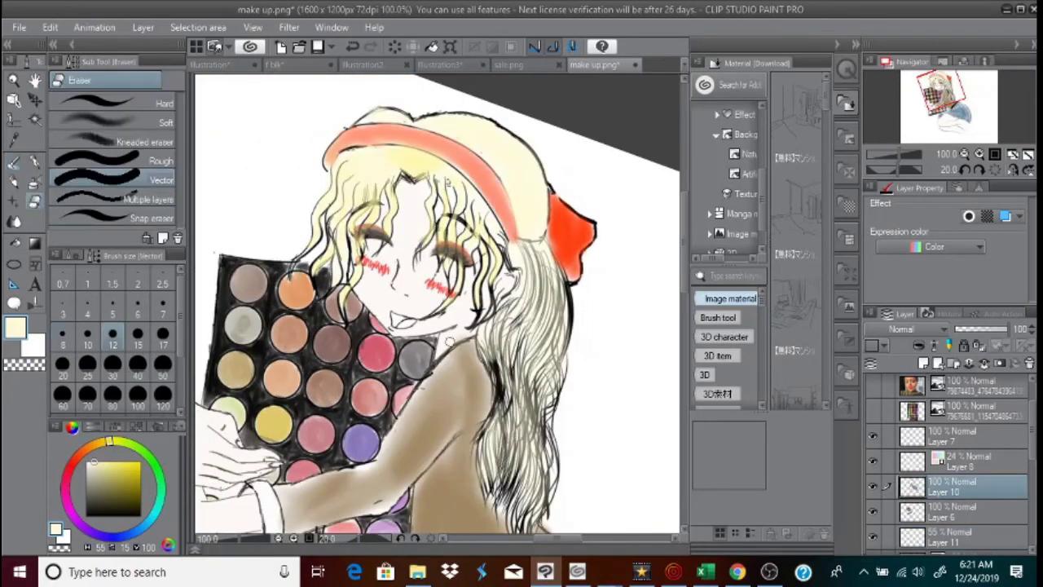
key("b")
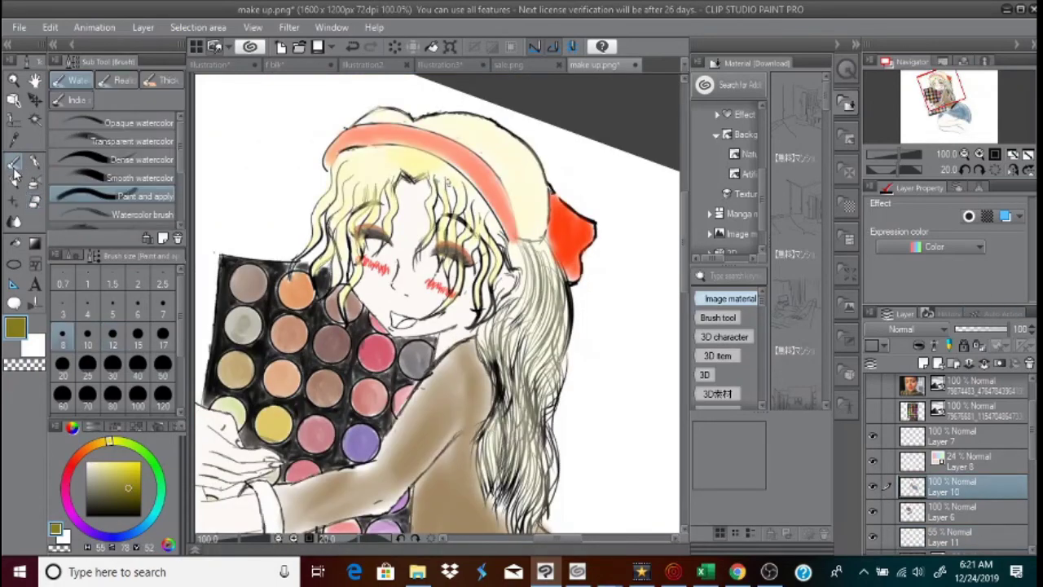
left_click(278, 538)
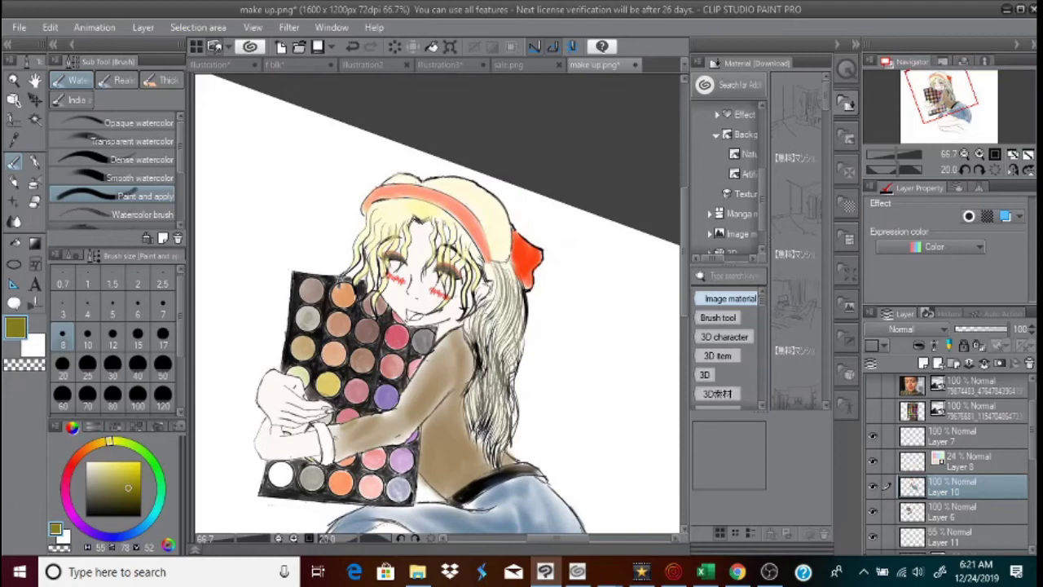
mouse_move(335, 434)
left_mouse_down()
mouse_move(338, 456)
mouse_move(331, 426)
left_mouse_up()
left_click(352, 46)
Sample the sleeve's brown and paint over the upper sleeve on Layer 10 with the Paint and apply watercolor brush
left_click(14, 220)
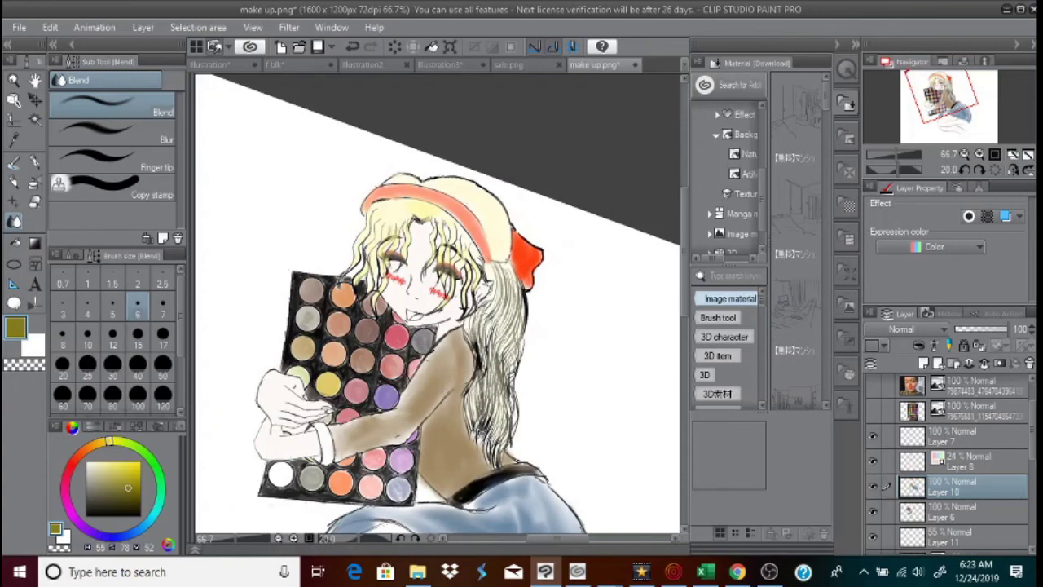
key("i")
left_click(436, 384)
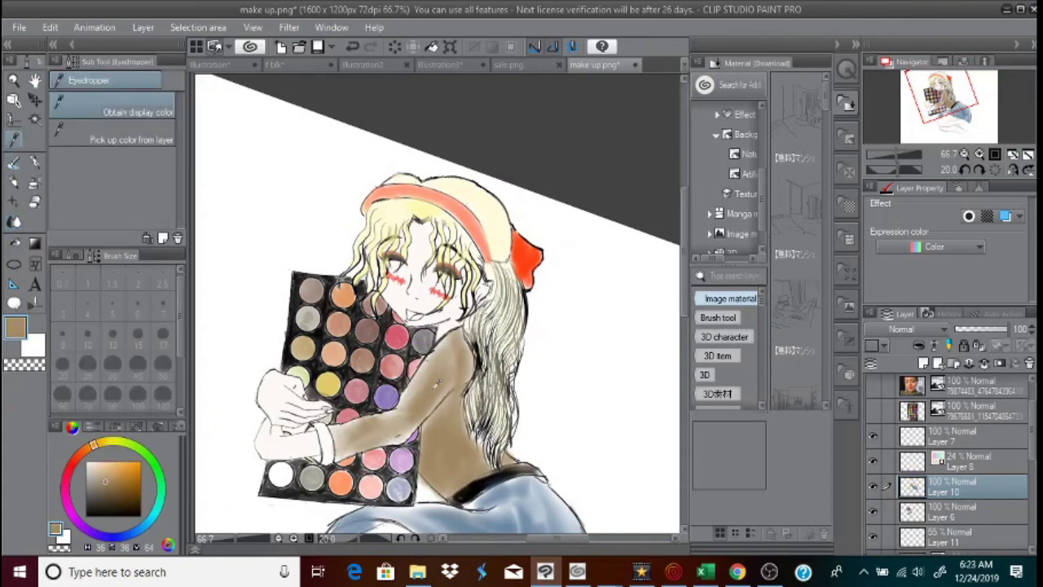
key("b")
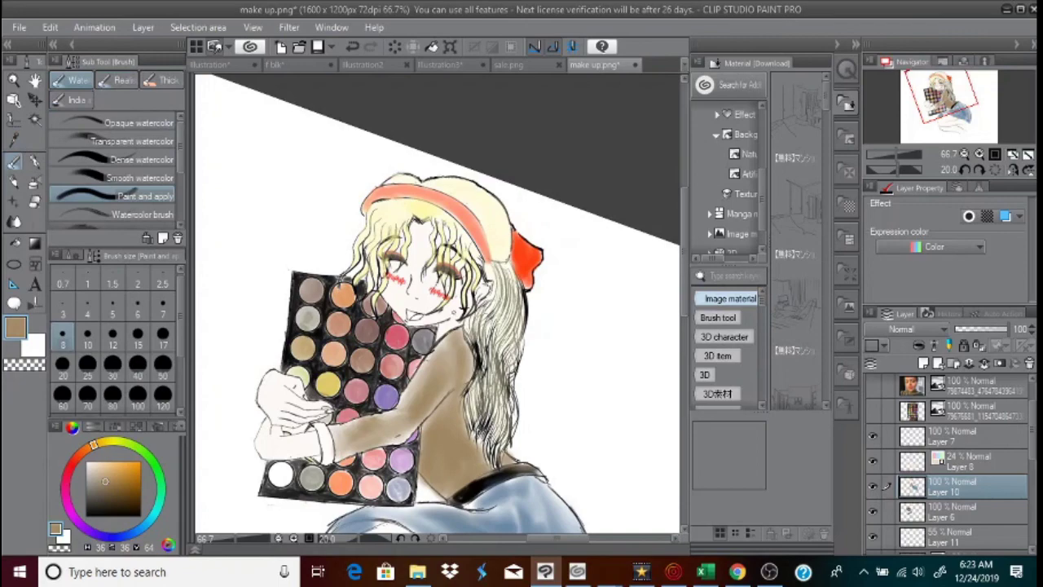
left_click_drag(441, 363, 451, 335)
left_click(769, 572)
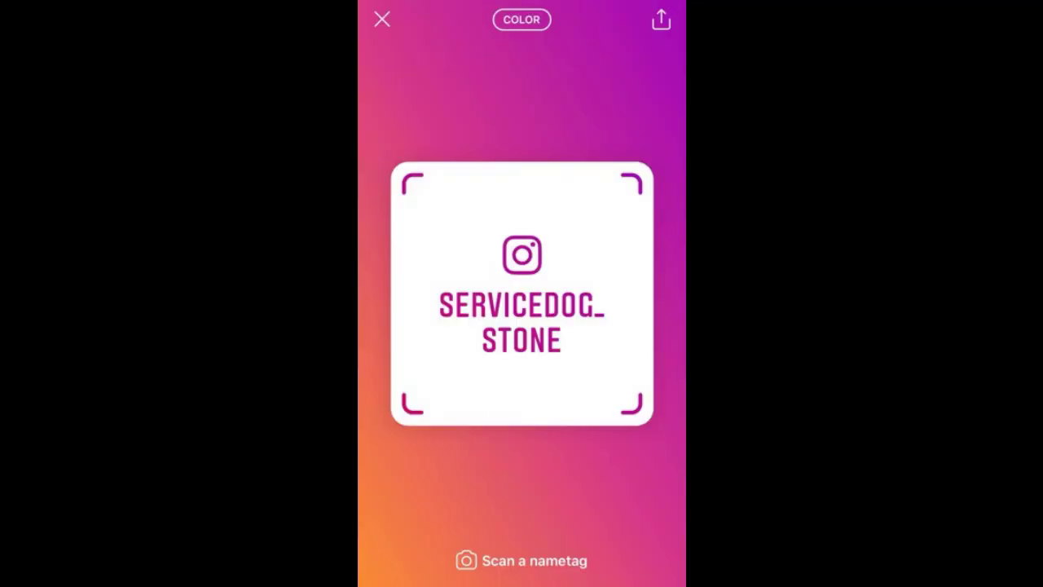